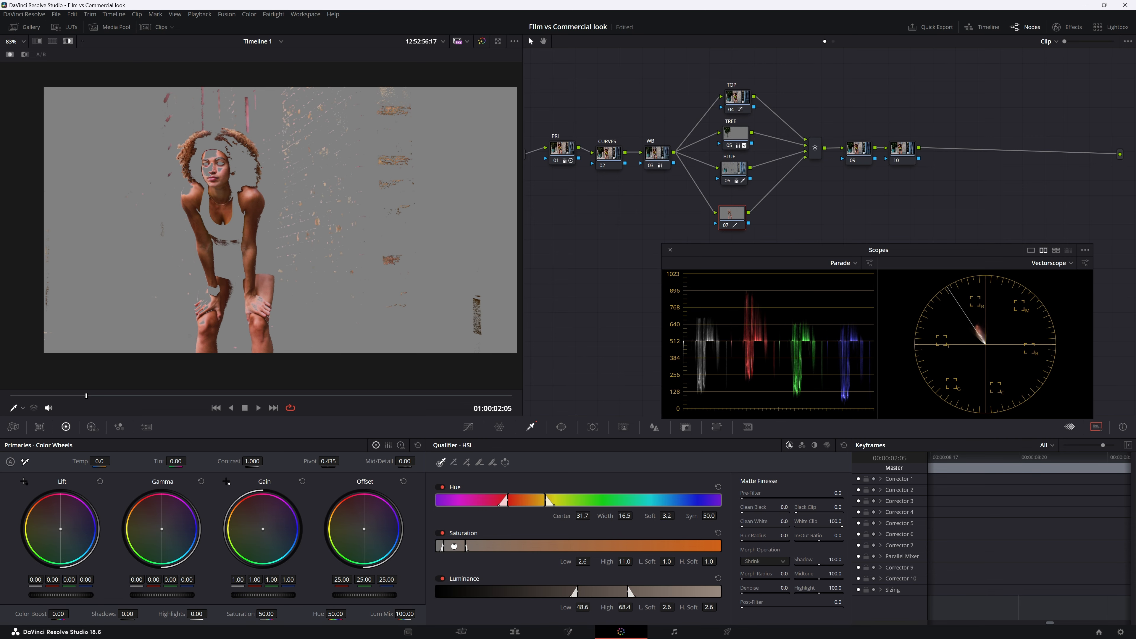
- Narrow node 07's HSL skin qualifier to a saturation range of 2.5 to 10.8 and adjust its luminance range
drag(453, 546, 453, 546)
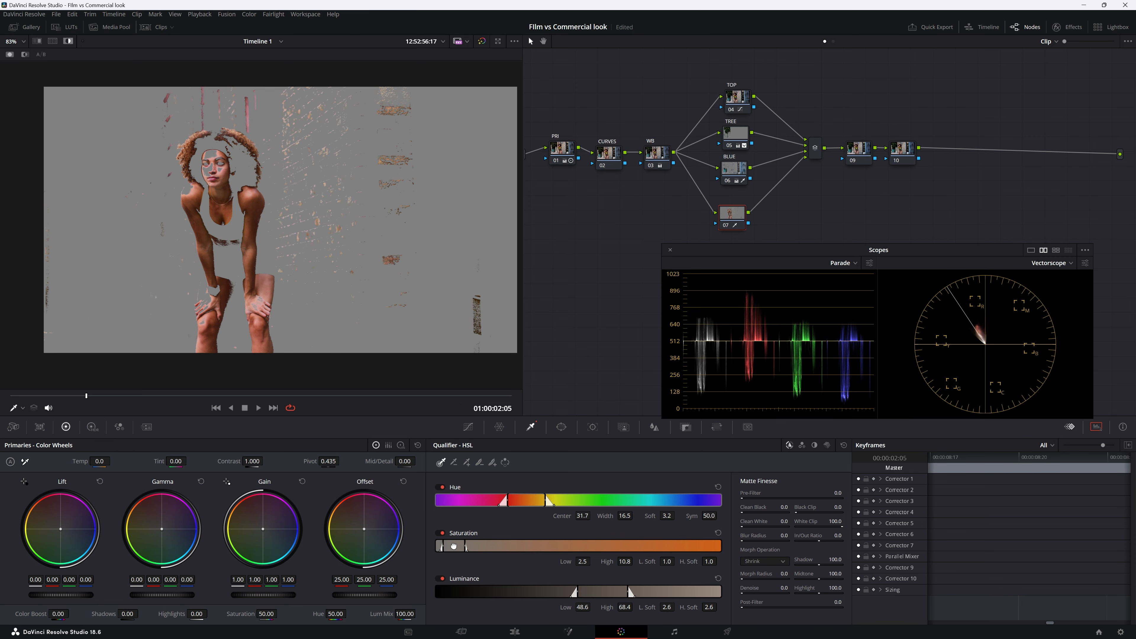
drag(599, 584, 613, 585)
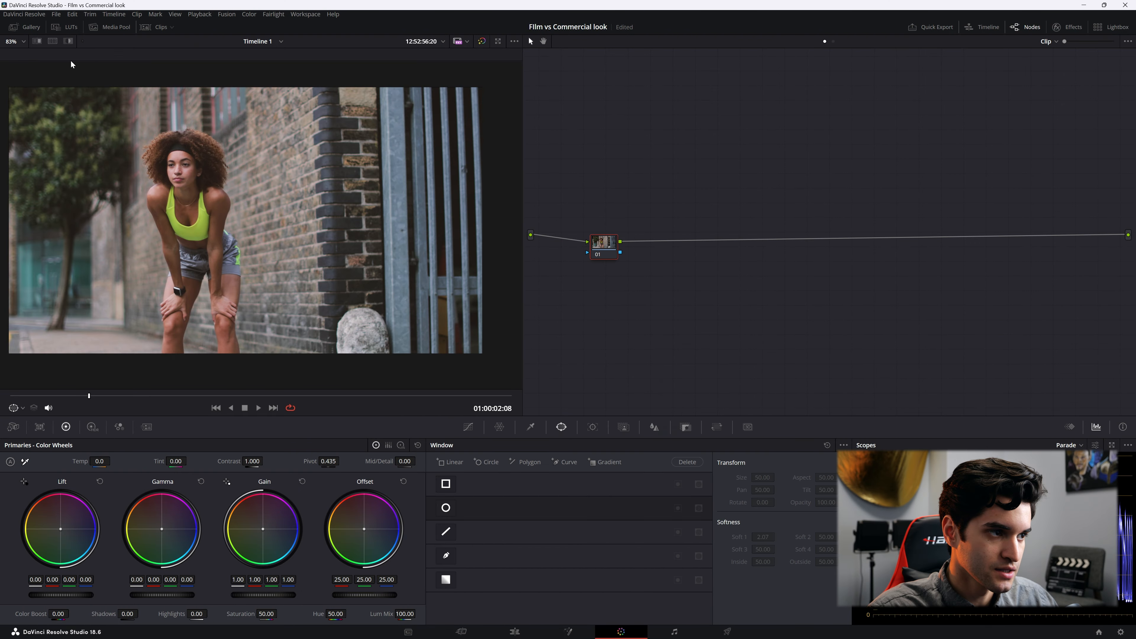
- Park the playhead at 01:00:02:05, append three serial nodes after node 01, and add three layer nodes alongside node 04
drag(121, 399, 86, 394)
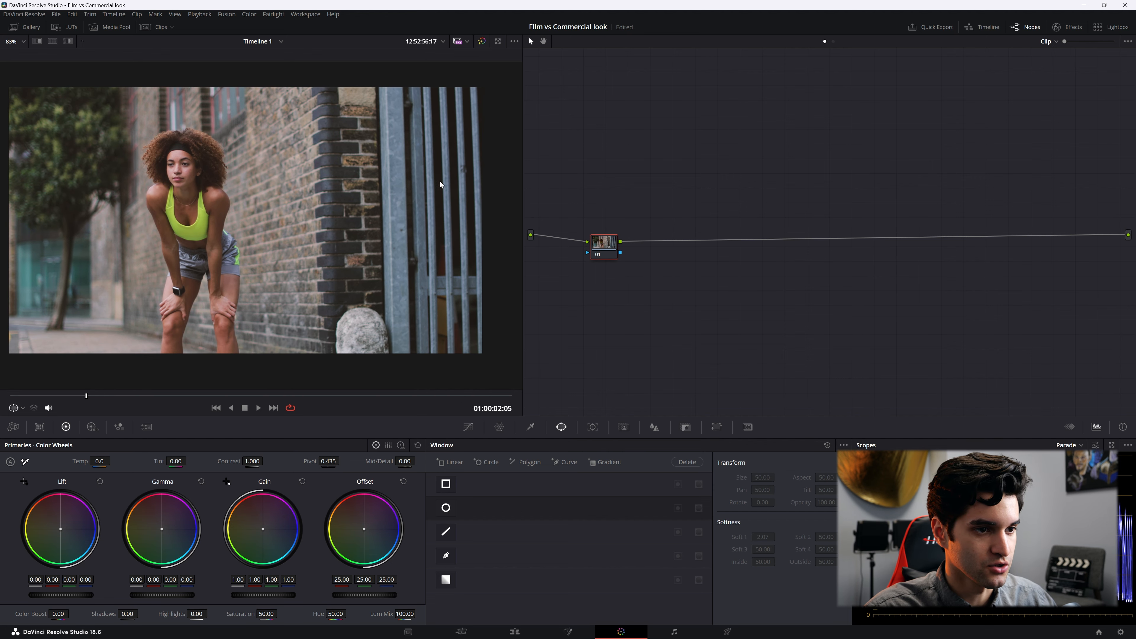
drag(597, 254, 584, 237)
key(alt+s)
key(alt+s)
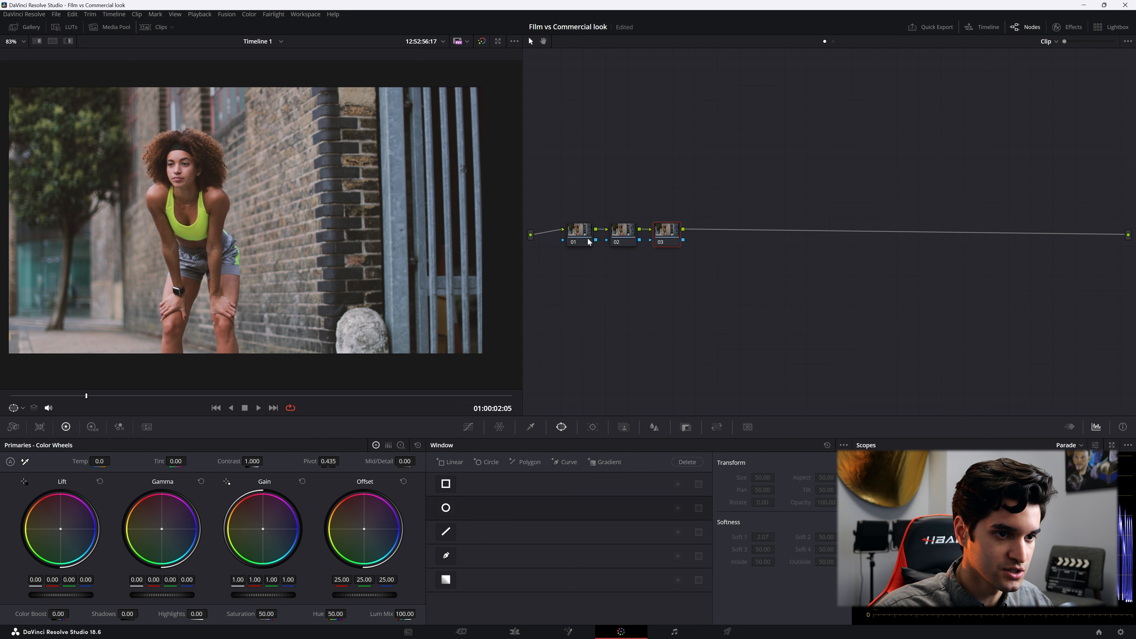
key(alt+s)
key(alt+l)
key(alt+l)
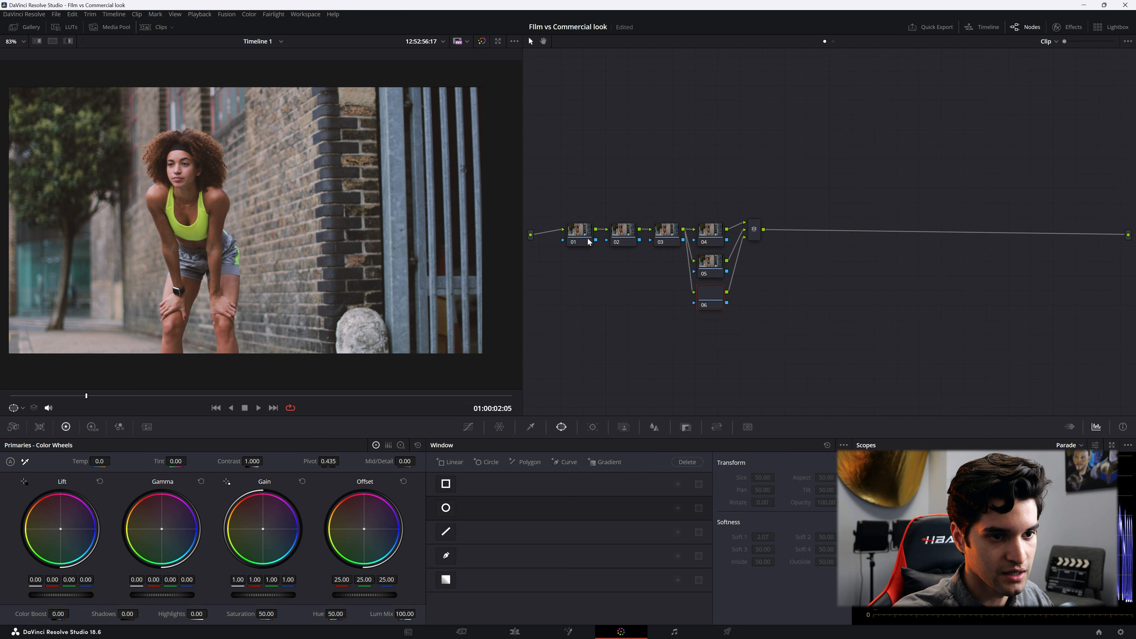
key(alt+l)
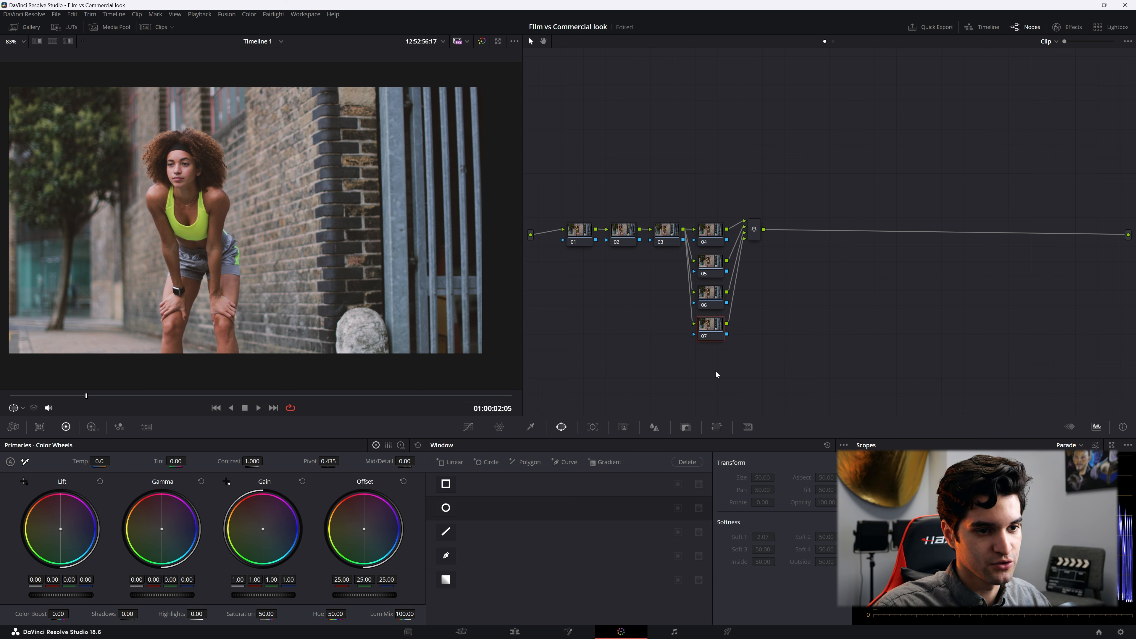
- Append two serial nodes after the mixer and spread the node groups apart, leaving a gap after node 01
click(714, 230)
click(754, 231)
key(alt+s)
key(alt+s)
drag(564, 347, 870, 205)
drag(791, 235, 861, 235)
drag(648, 234, 602, 240)
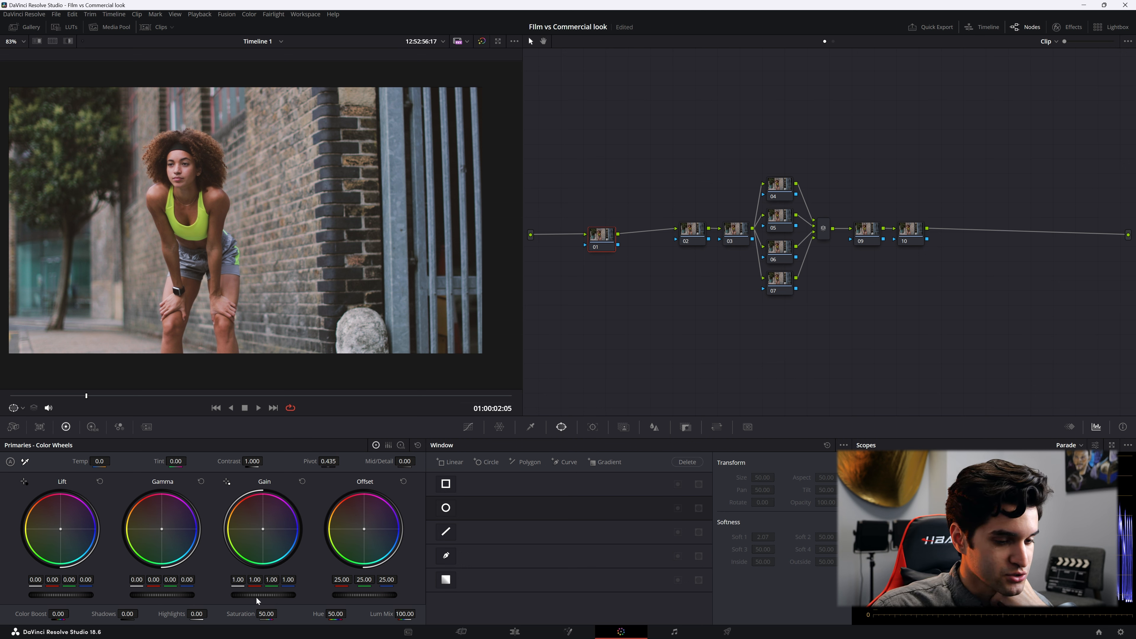
- Raise the master Gain of node 01 to 1.18 and expand the scopes into a floating window
drag(263, 596, 282, 595)
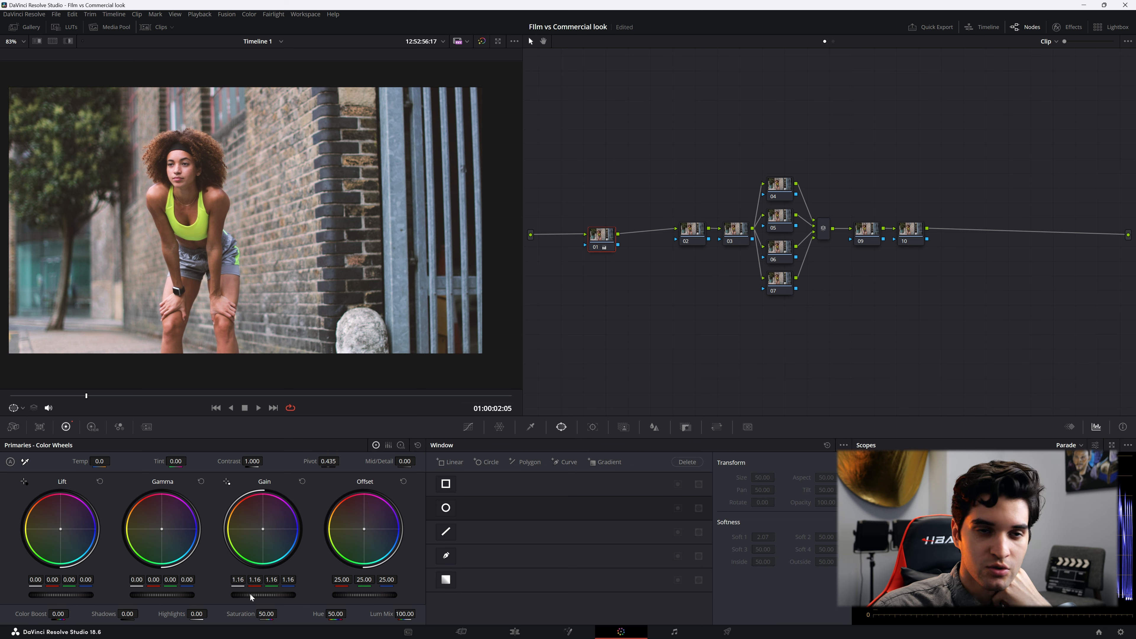
drag(246, 594, 252, 594)
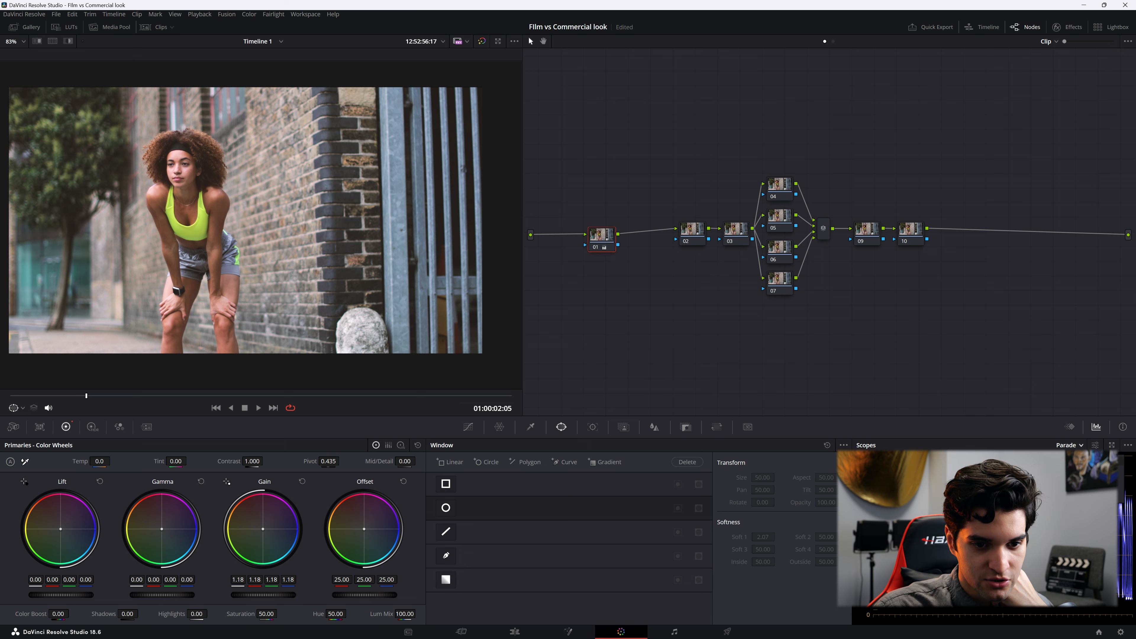
click(1111, 445)
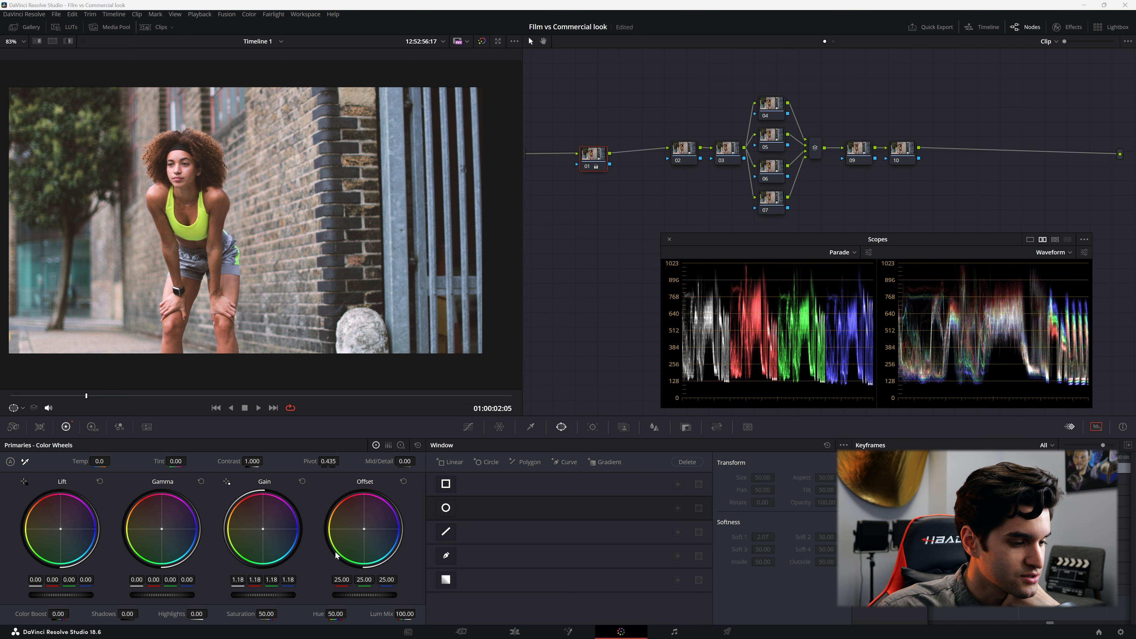
- Lower the master Lift of node 01 to -0.05 and fine-tune its Gain to 1.18
drag(254, 595, 250, 595)
drag(70, 594, 63, 594)
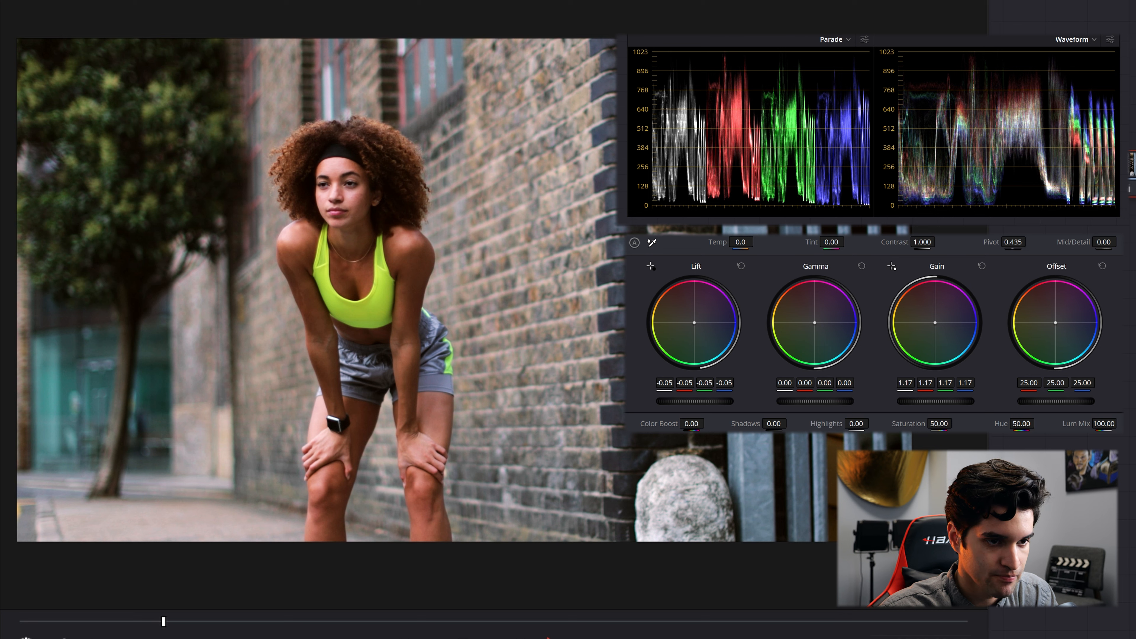
drag(694, 401, 697, 401)
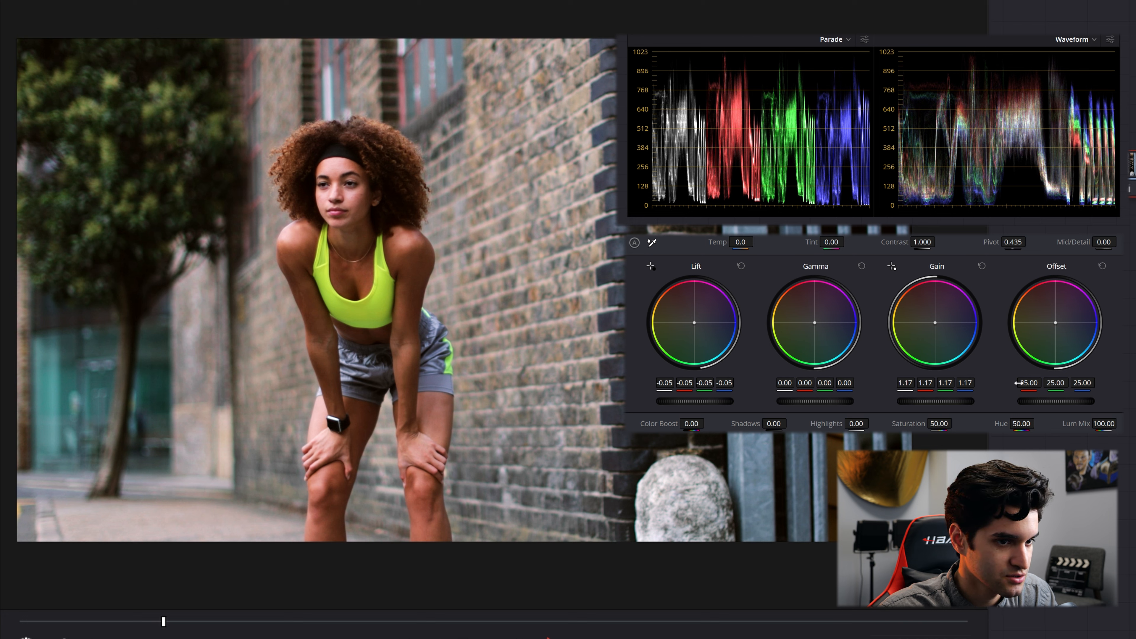
drag(929, 404, 930, 405)
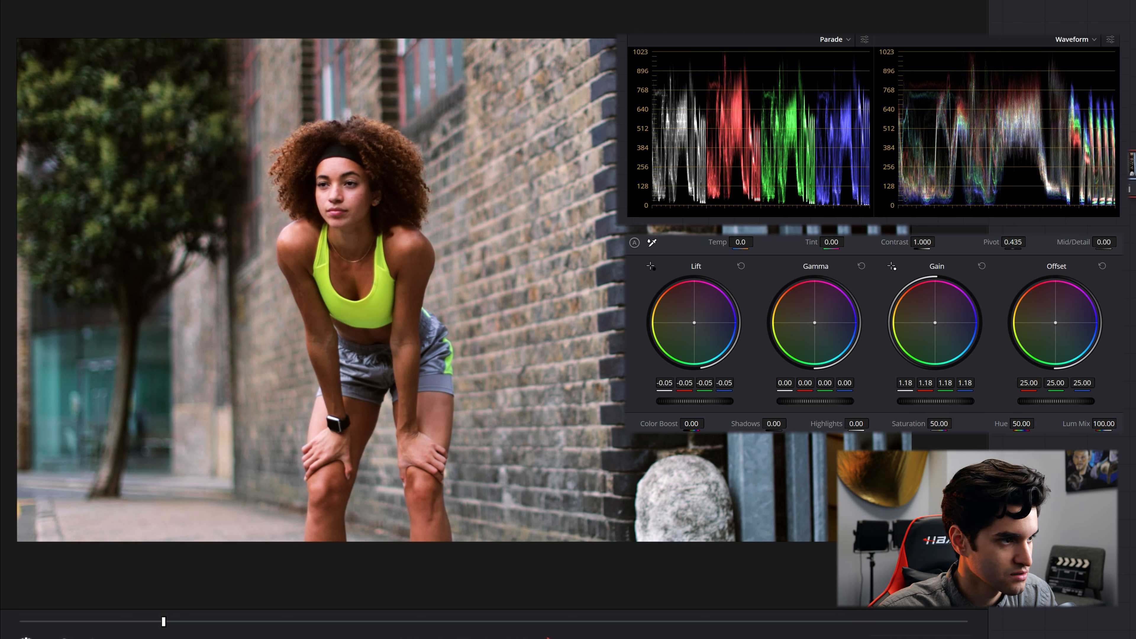
- Set node 01's contrast to 1.108 and its pivot to 0.249
drag(922, 242, 947, 242)
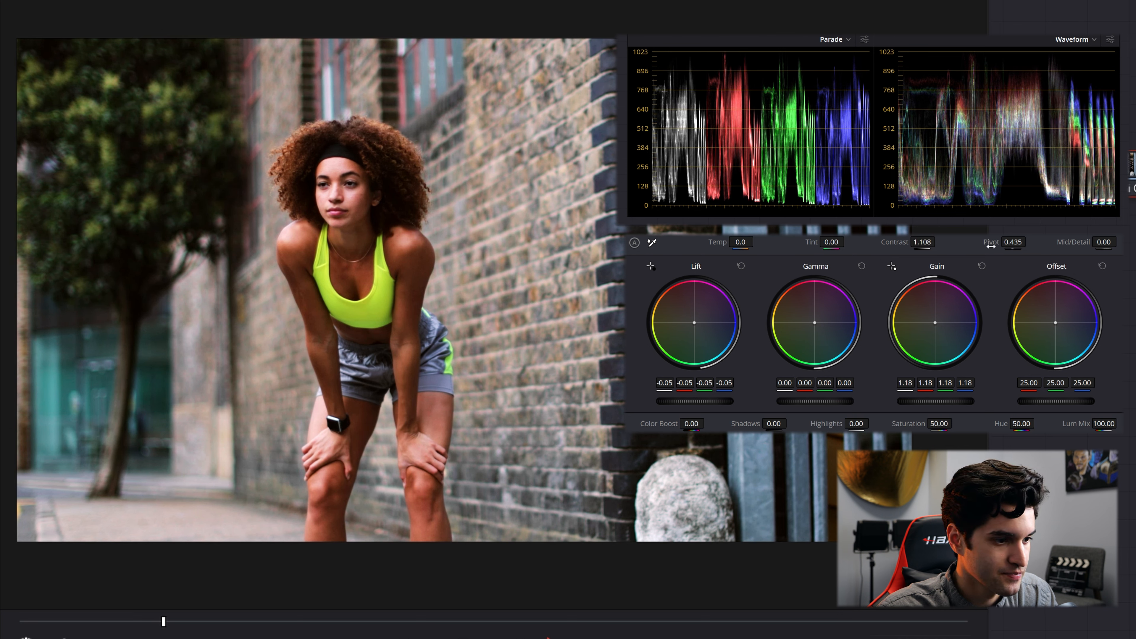
drag(1013, 242, 996, 242)
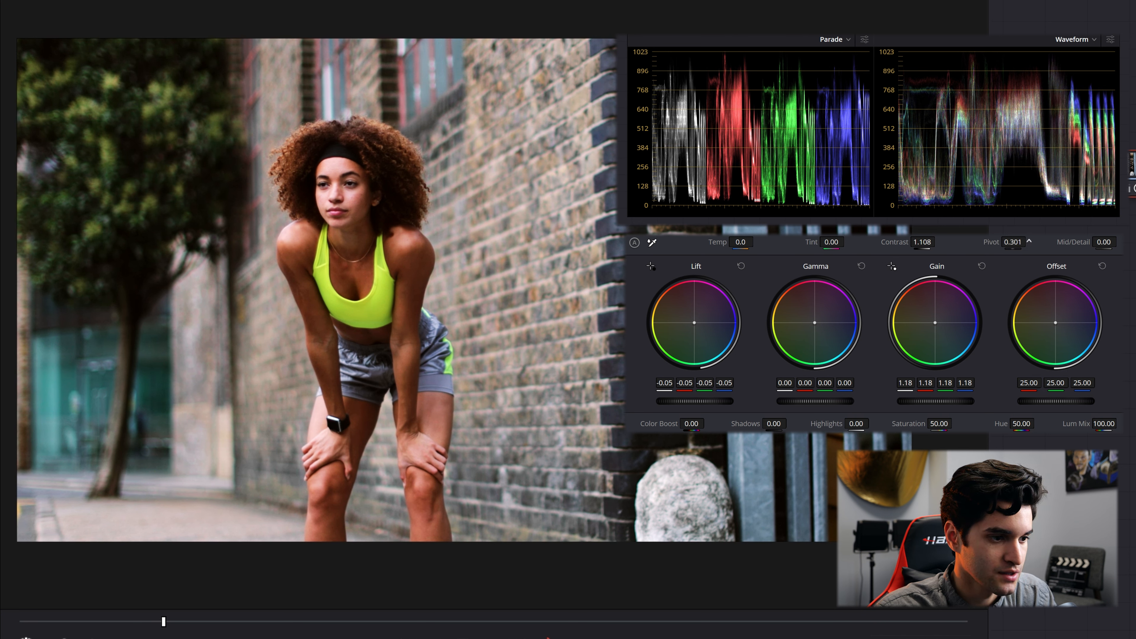
drag(1013, 242, 1017, 241)
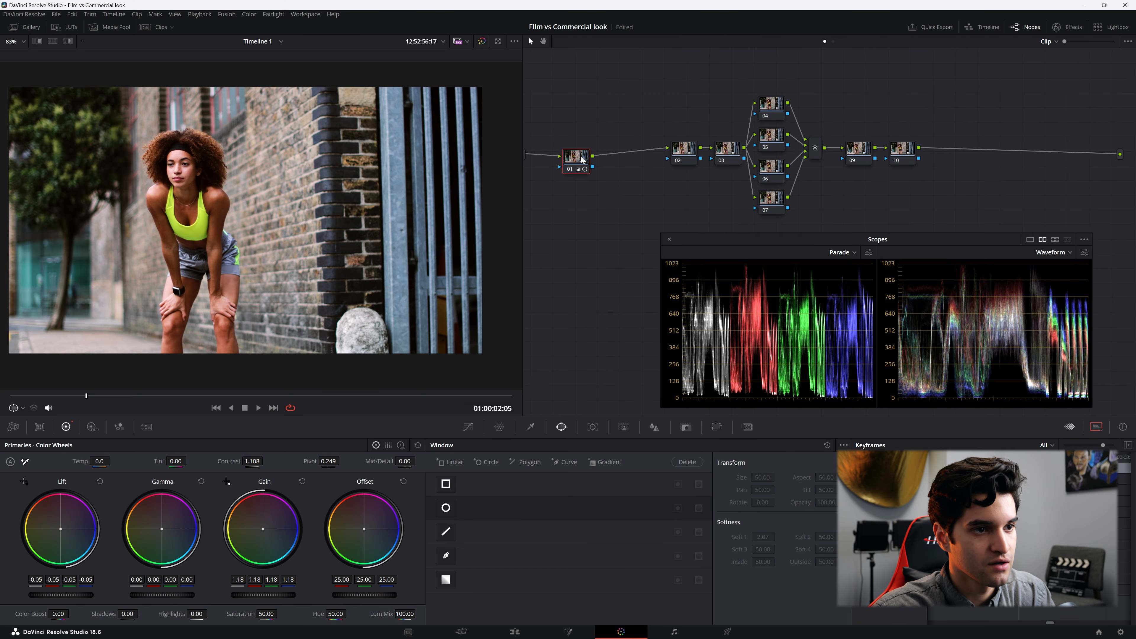
- Label node 01 as PRI and move it toward the start of the node graph
right_click(574, 159)
click(604, 172)
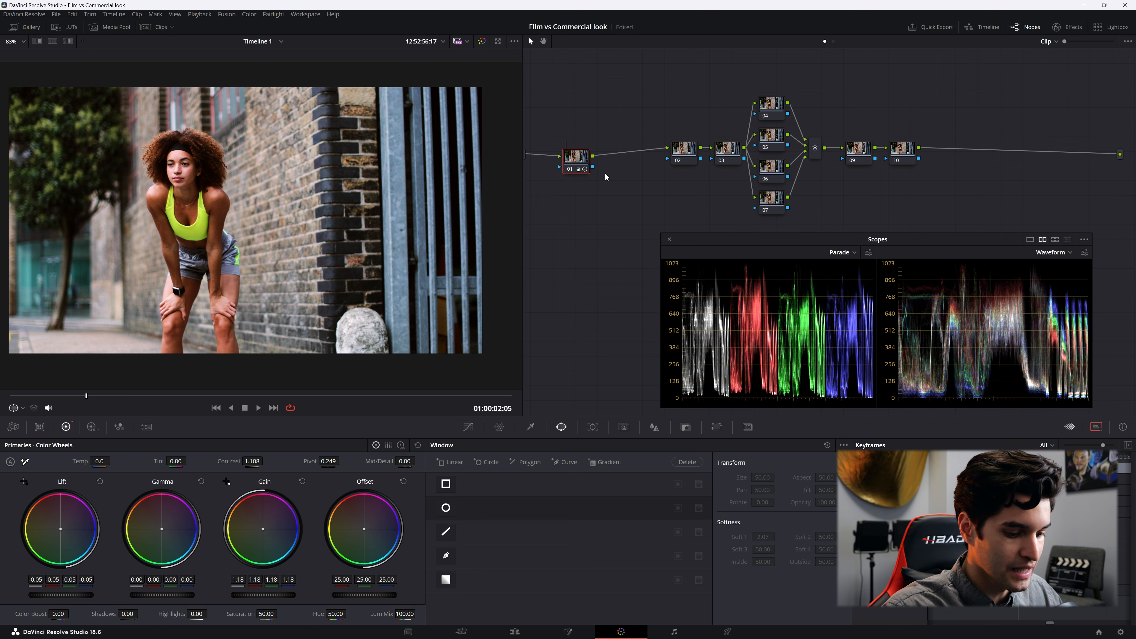
text(PRI)
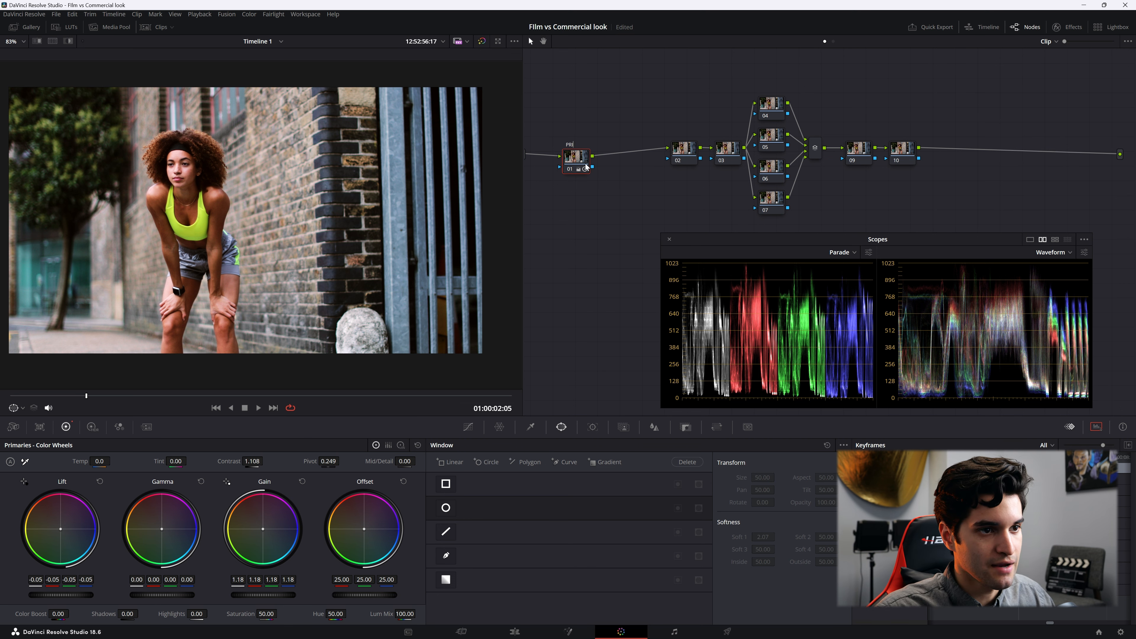
drag(576, 159, 562, 150)
- Move node 02 beside the PRI node and label it CURVES
drag(684, 151, 609, 156)
right_click(609, 156)
click(638, 170)
right_click(614, 158)
click(643, 177)
text(CURVES)
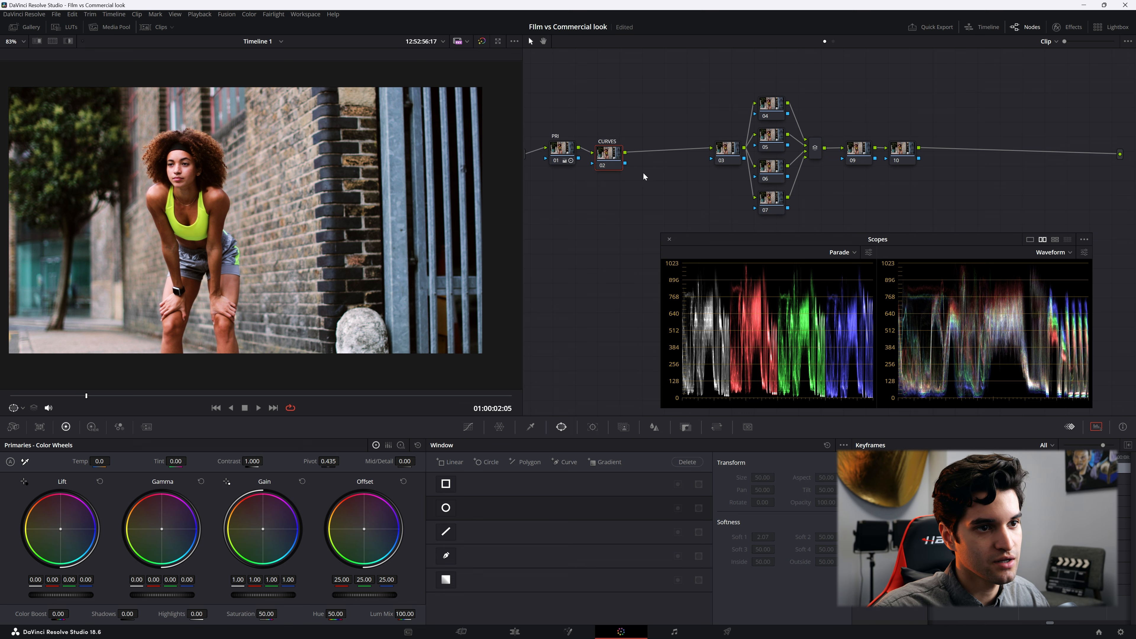
- Move node 03 beside the CURVES node and label it WB
drag(723, 149, 655, 158)
right_click(658, 158)
click(679, 174)
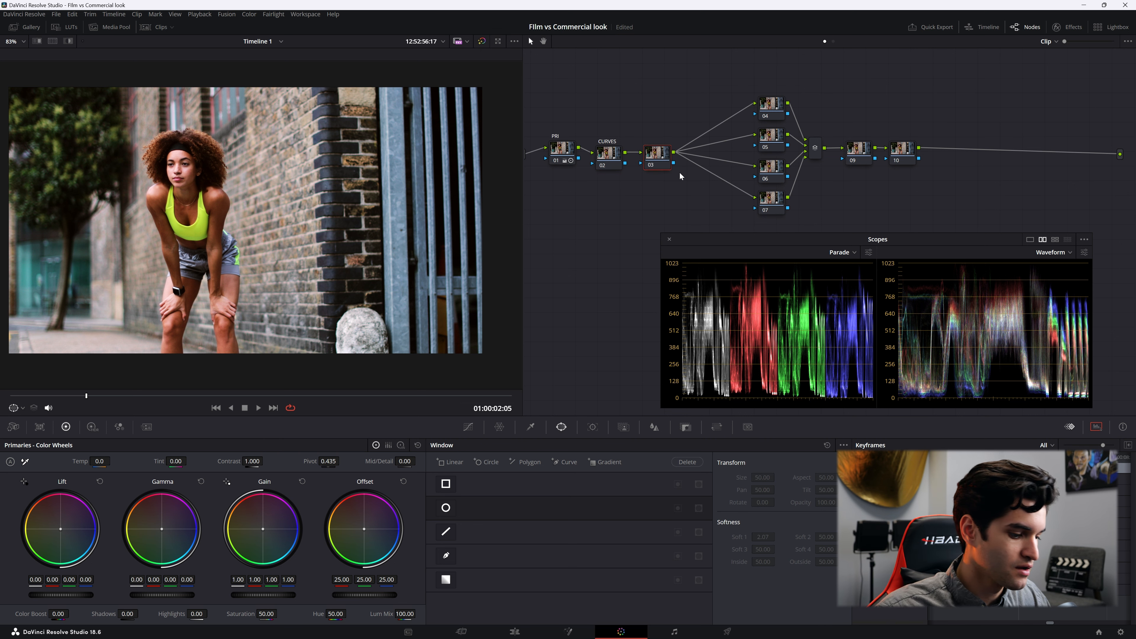
text(WB)
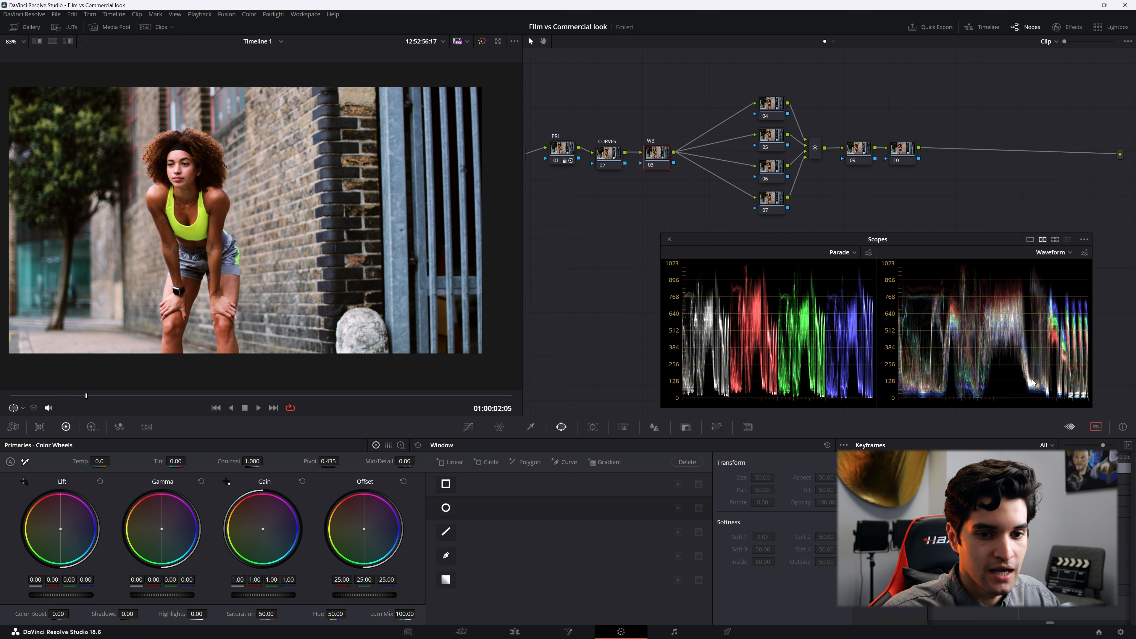
- Change the Waveform scope to Vectorscope and shift the WB node's Offset toward blue, to 20.98, 24.97 and 27.59
click(1051, 252)
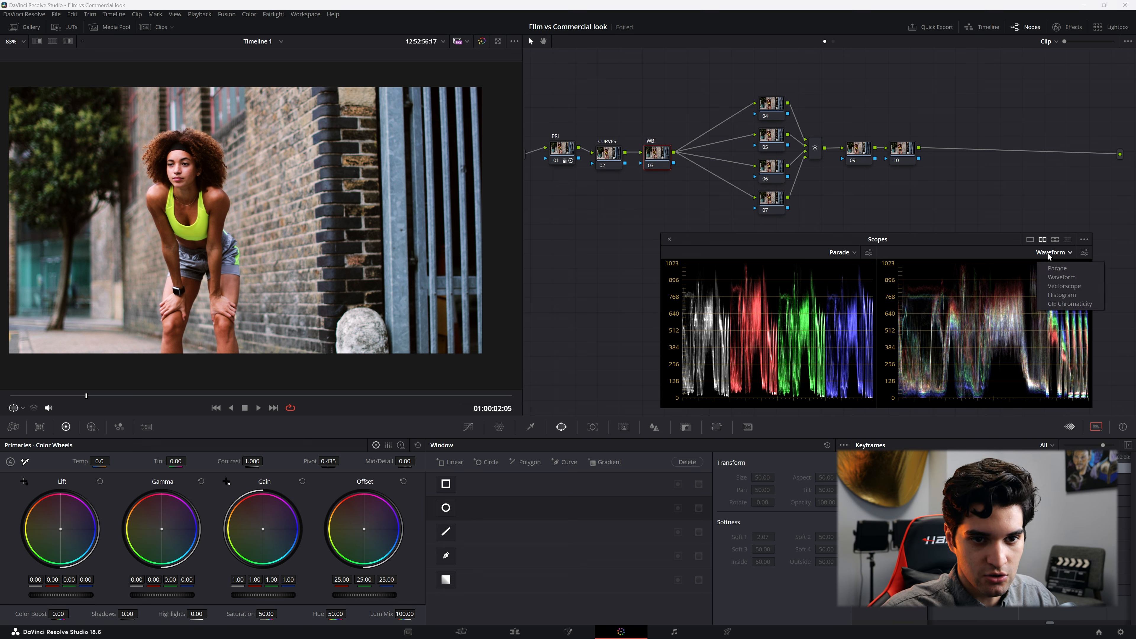
click(1063, 286)
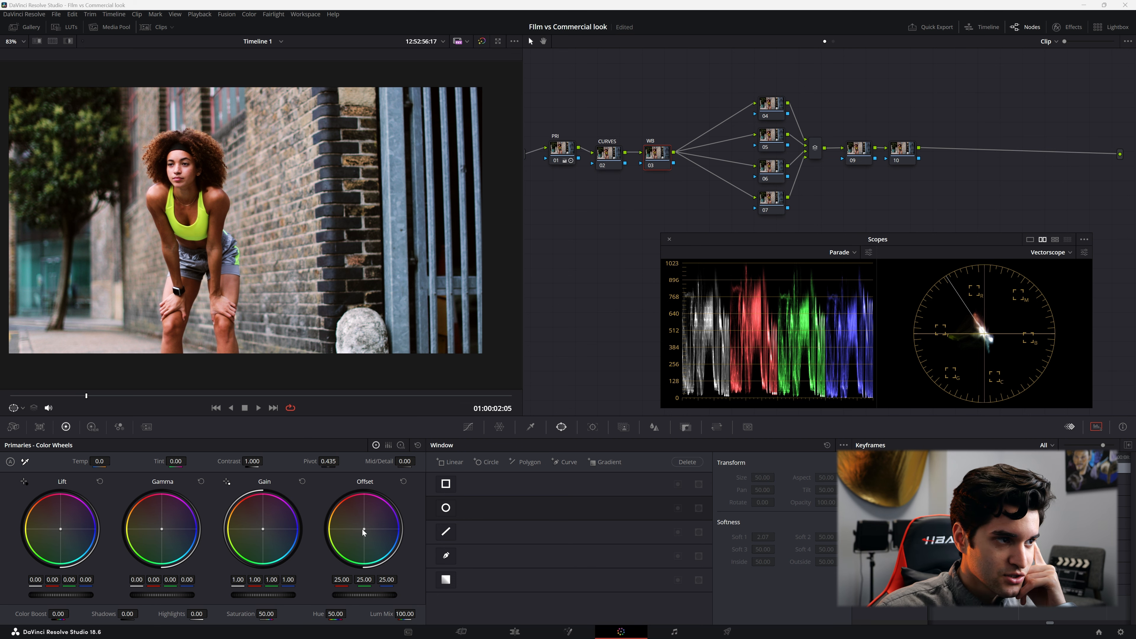
drag(368, 528, 366, 531)
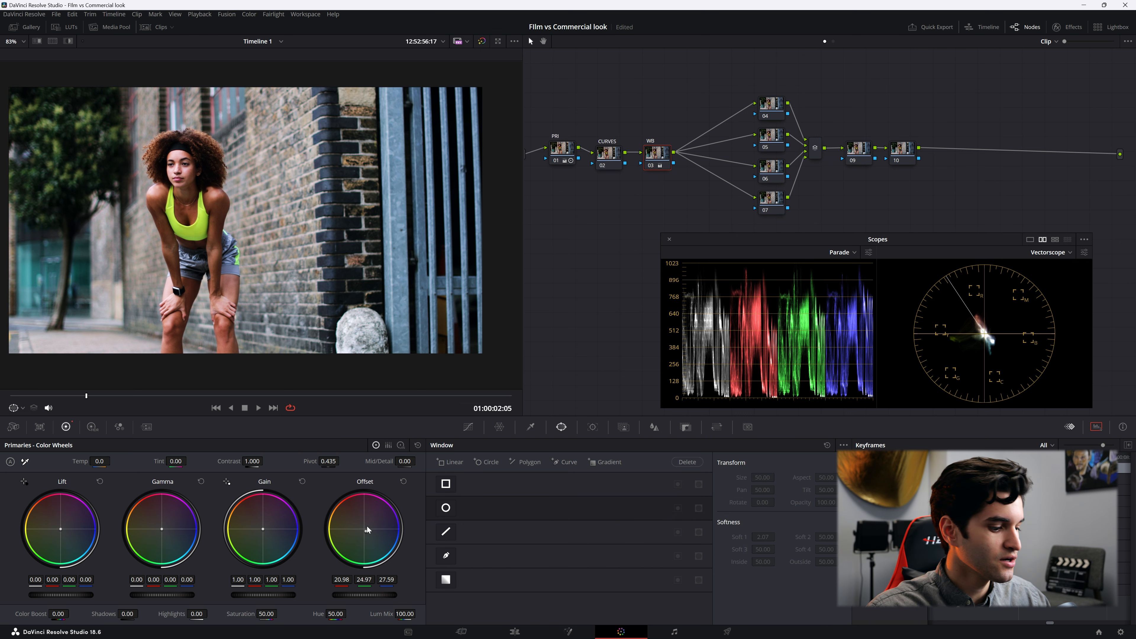
- Compare the image with the WB node off and on, and refine its Offset to 21.50, 24.55 and 26.60
key(ctrl+d)
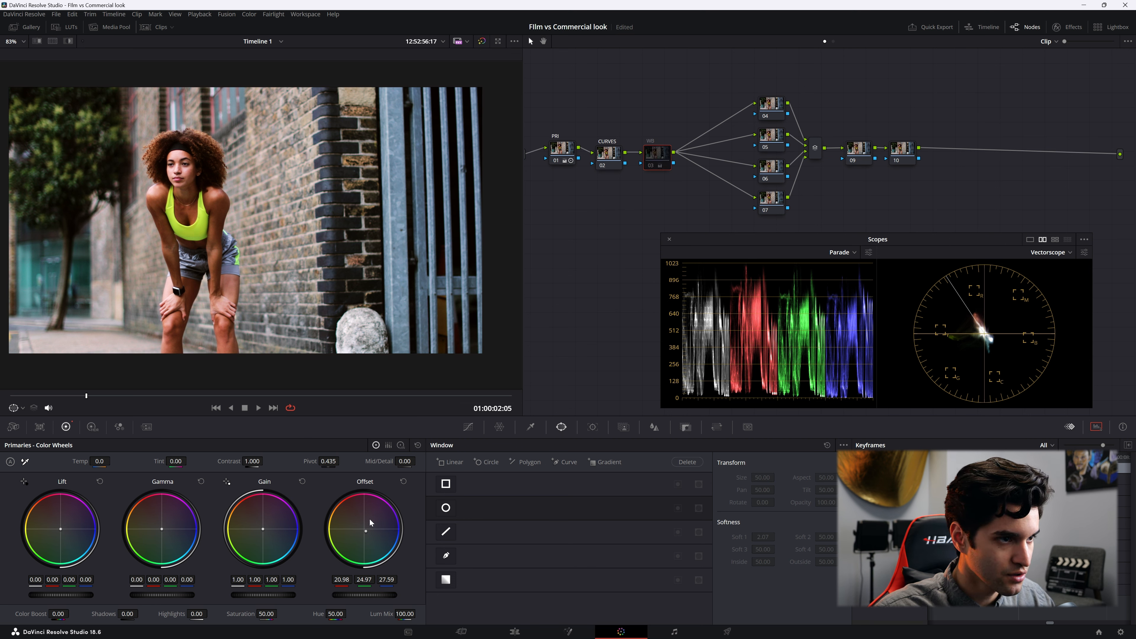
key(ctrl+d)
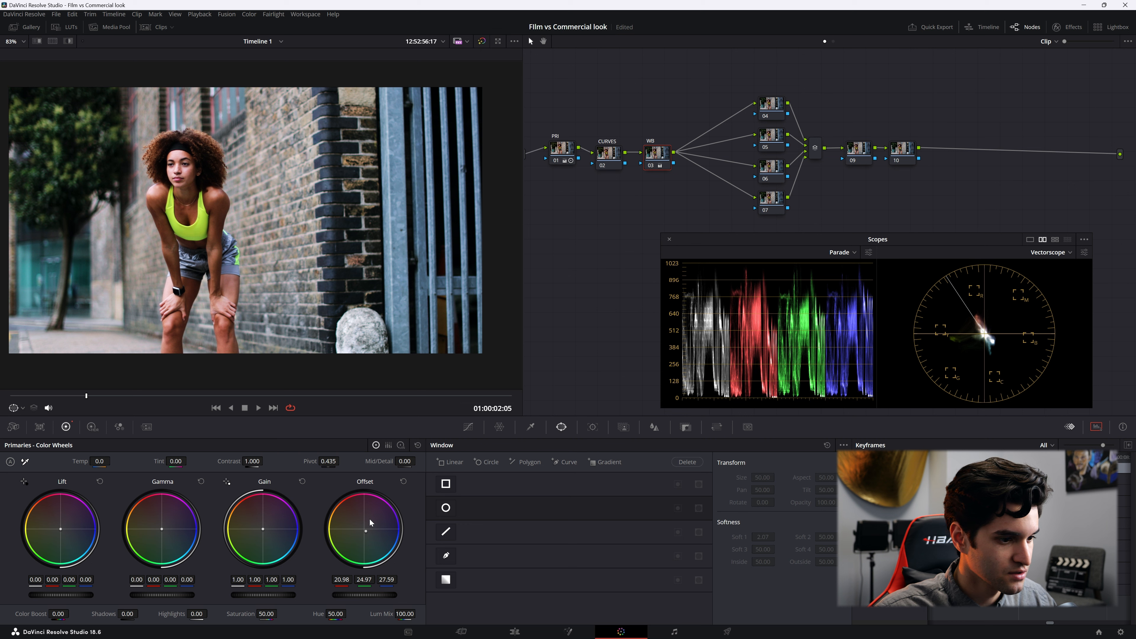
drag(370, 520, 366, 521)
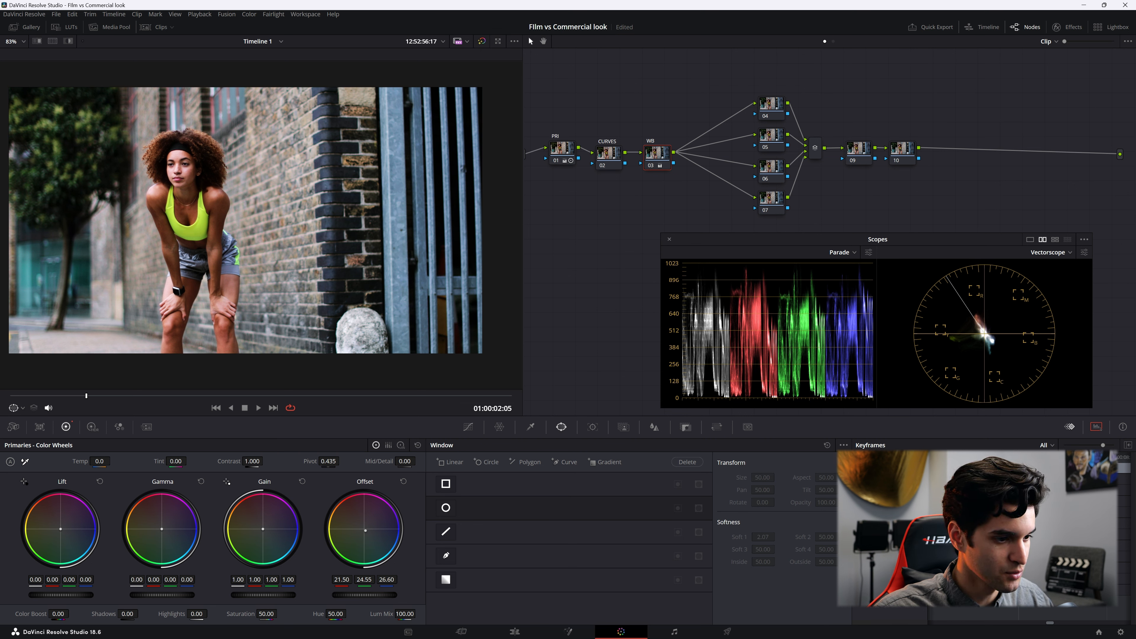
- Move the stacked nodes 04 to 07 closer to the WB node and label node 04 as TOP
click(769, 106)
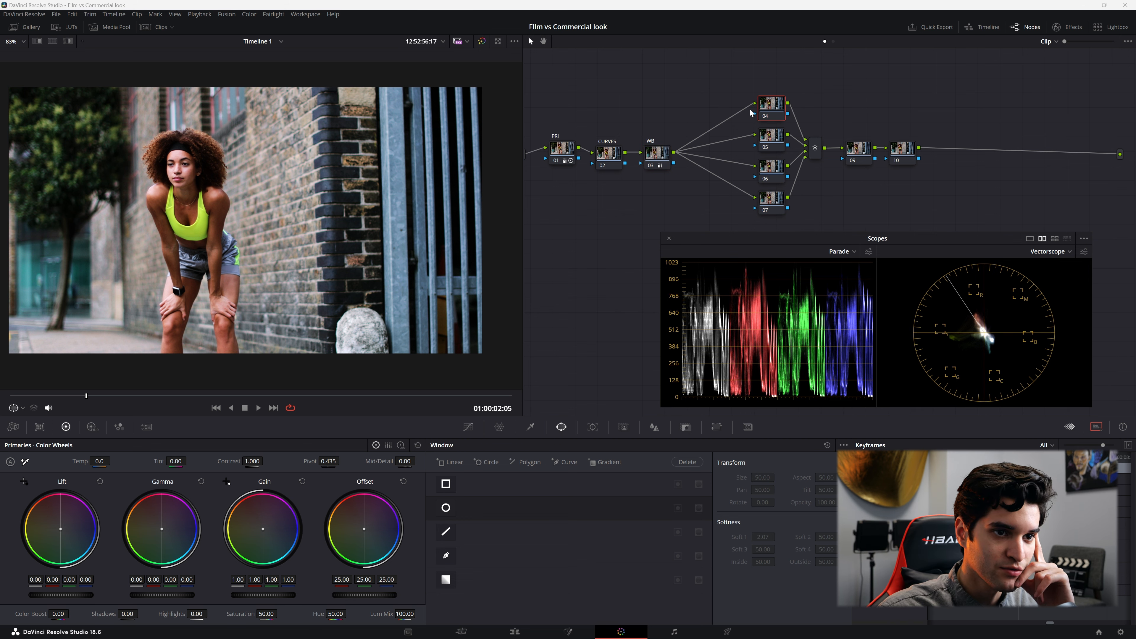
drag(776, 107, 758, 108)
drag(772, 139, 752, 140)
drag(746, 167, 736, 164)
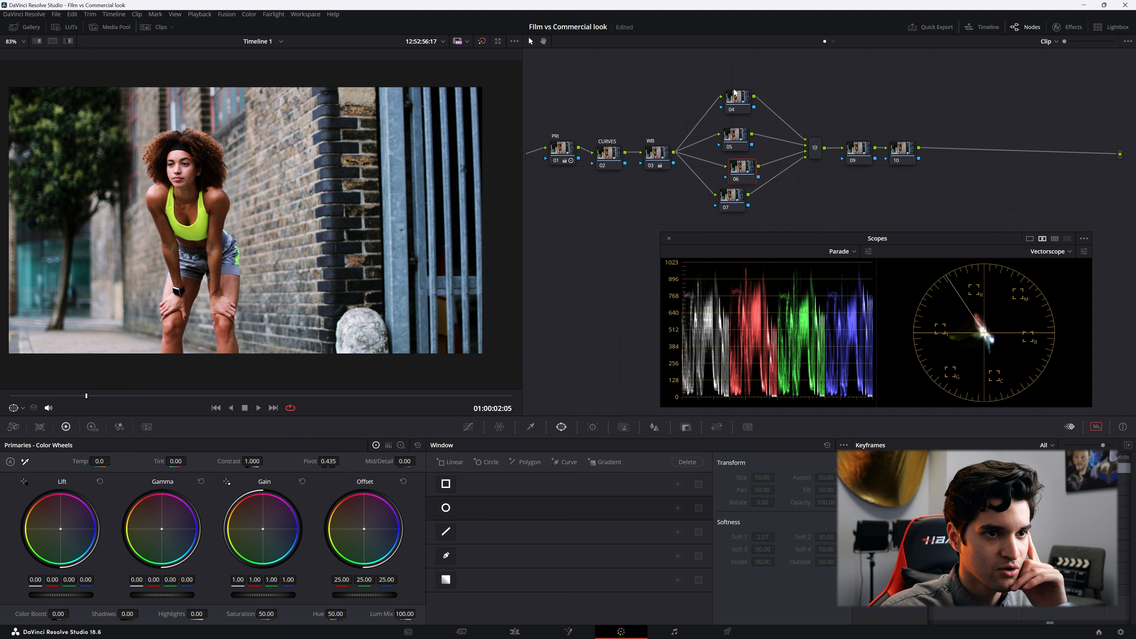
click(734, 94)
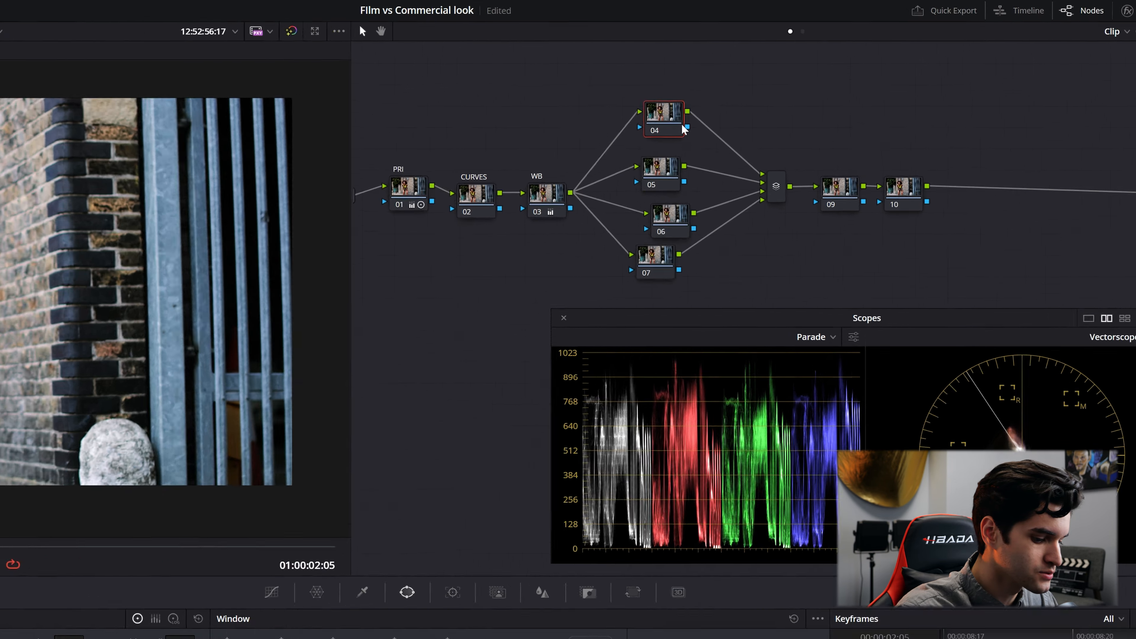
text(TOP)
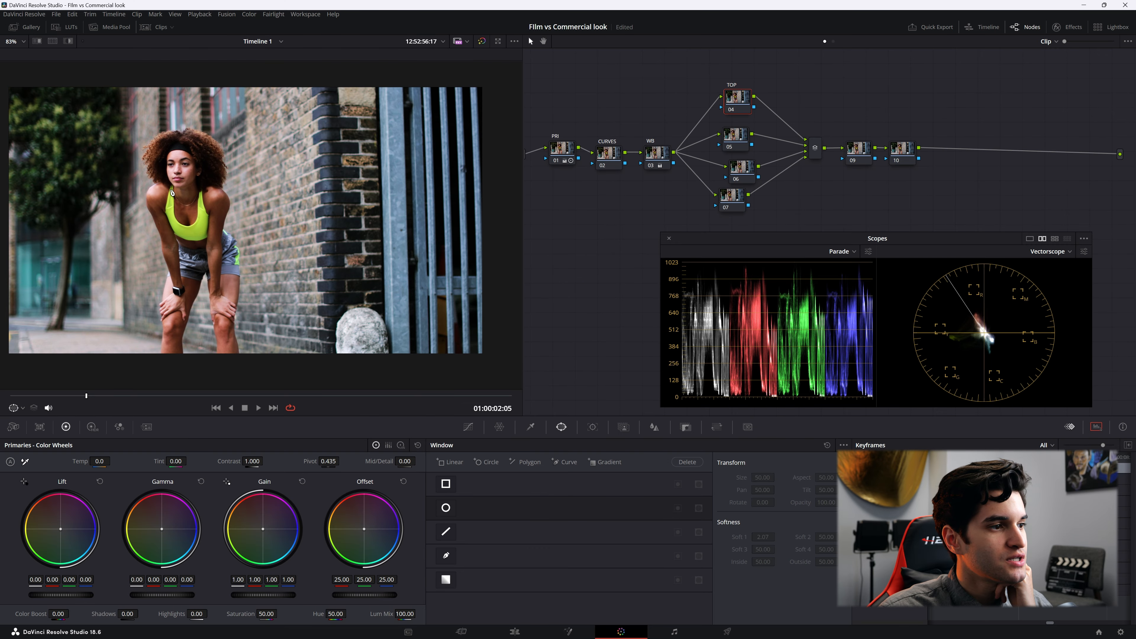
- On the TOP node's Hue Vs Hue curve, shift the yellow top's hue at input hue 329.42 with a hue rotate of -16.65
click(468, 427)
click(731, 446)
click(732, 446)
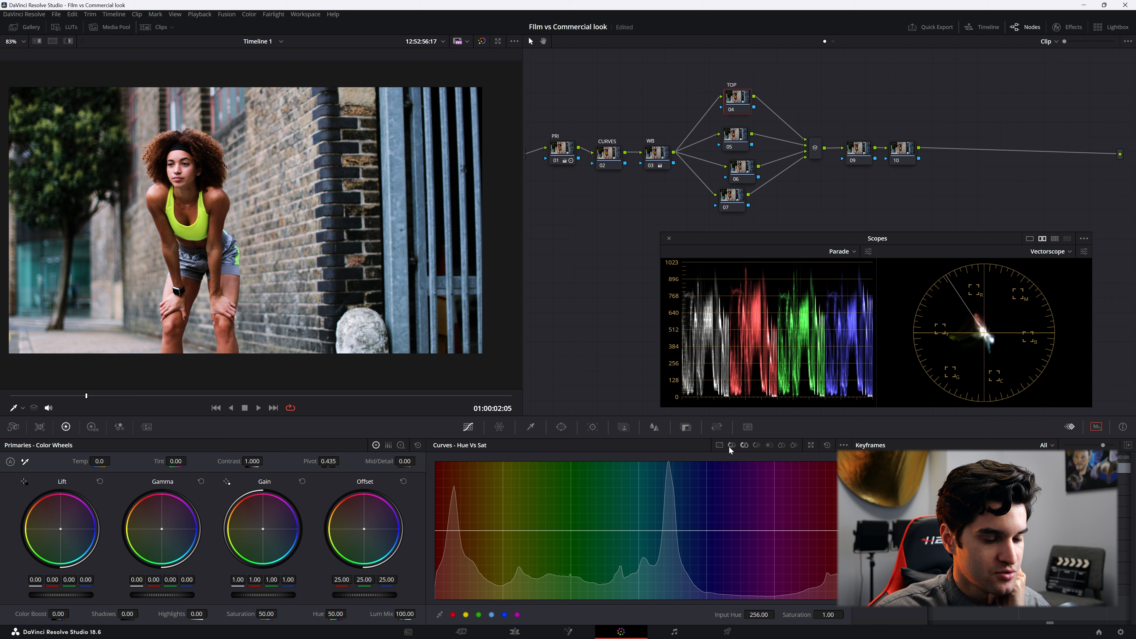
click(731, 447)
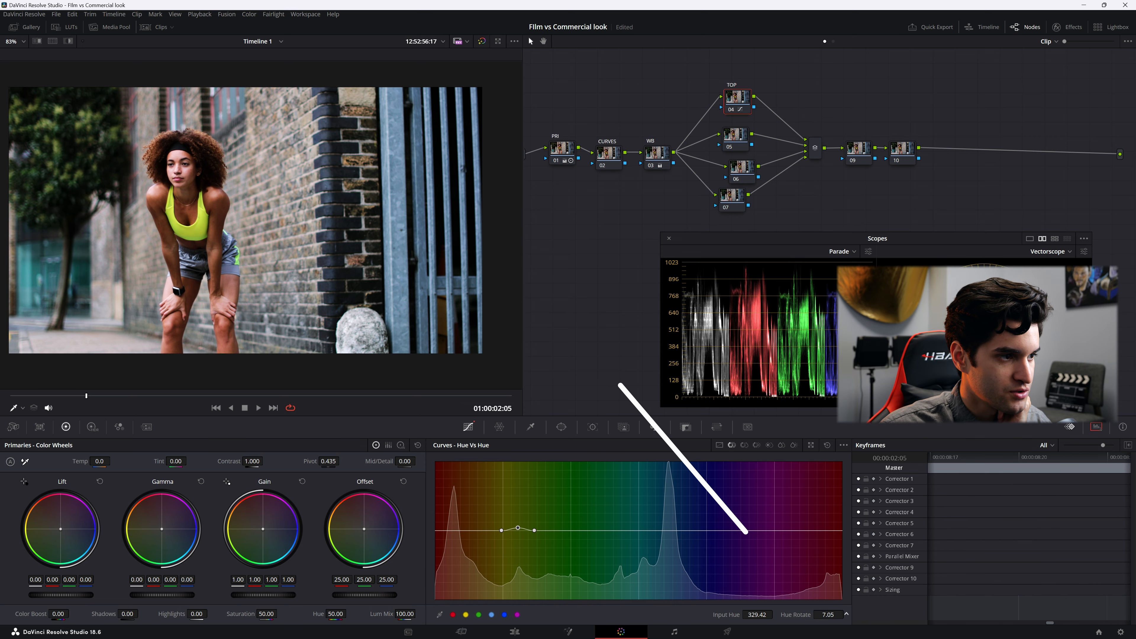
drag(827, 615, 726, 614)
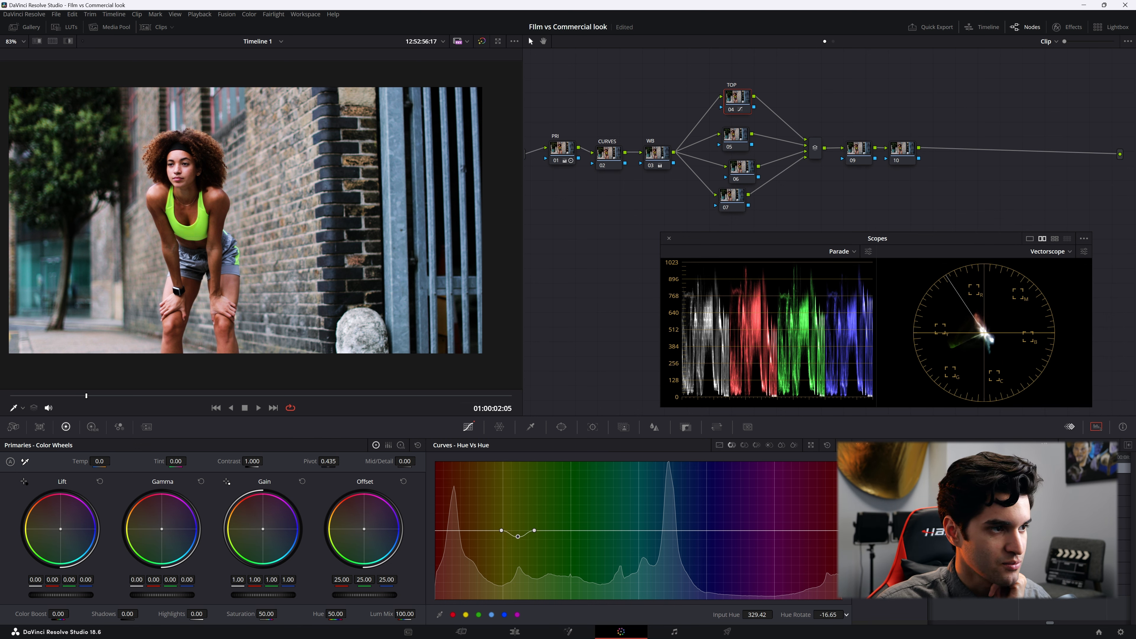
- On the TOP node's Hue Vs Lum curve, darken the yellow-green top at input hue 329.48 to a lum gain of 0.93
click(757, 445)
click(757, 445)
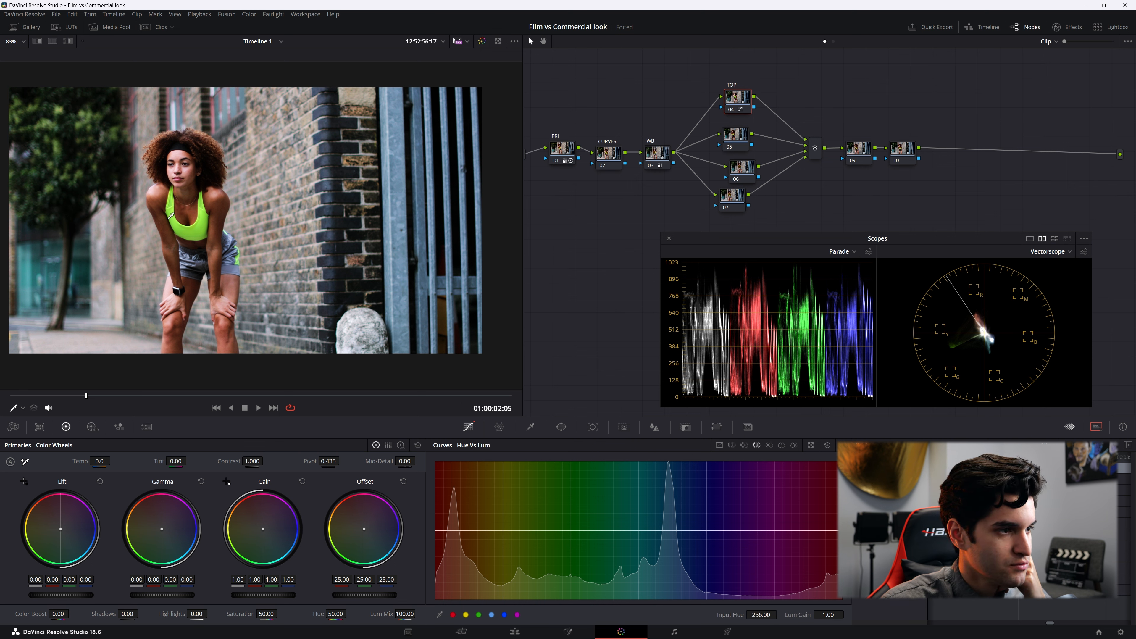
drag(792, 614, 780, 614)
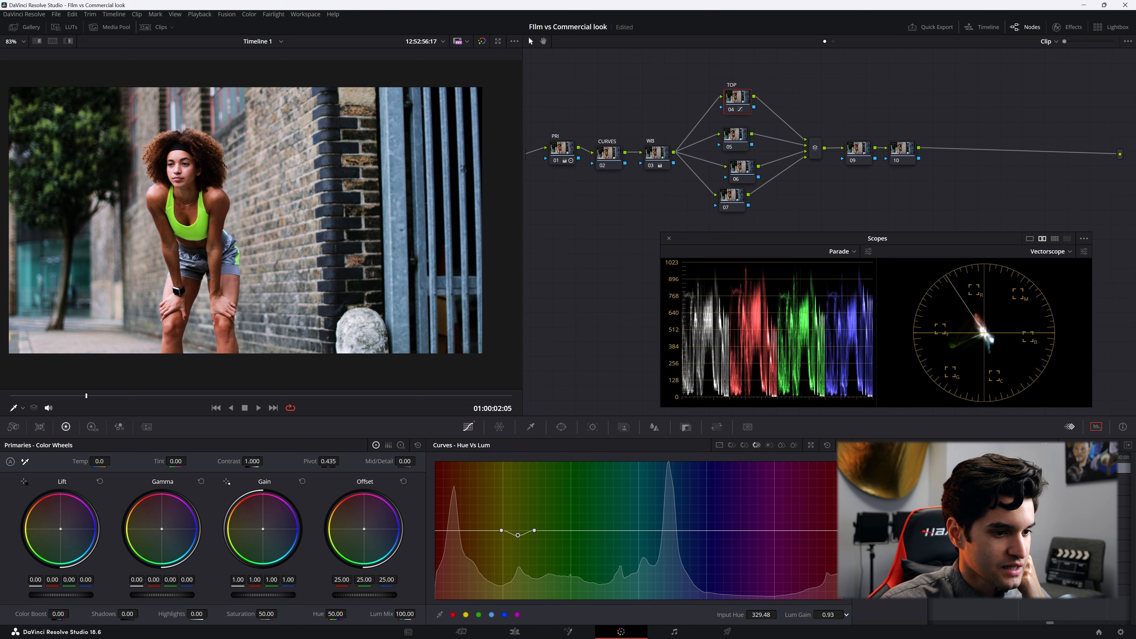
- Label node 05, directly below the TOP node, as TREE
right_click(745, 136)
click(783, 156)
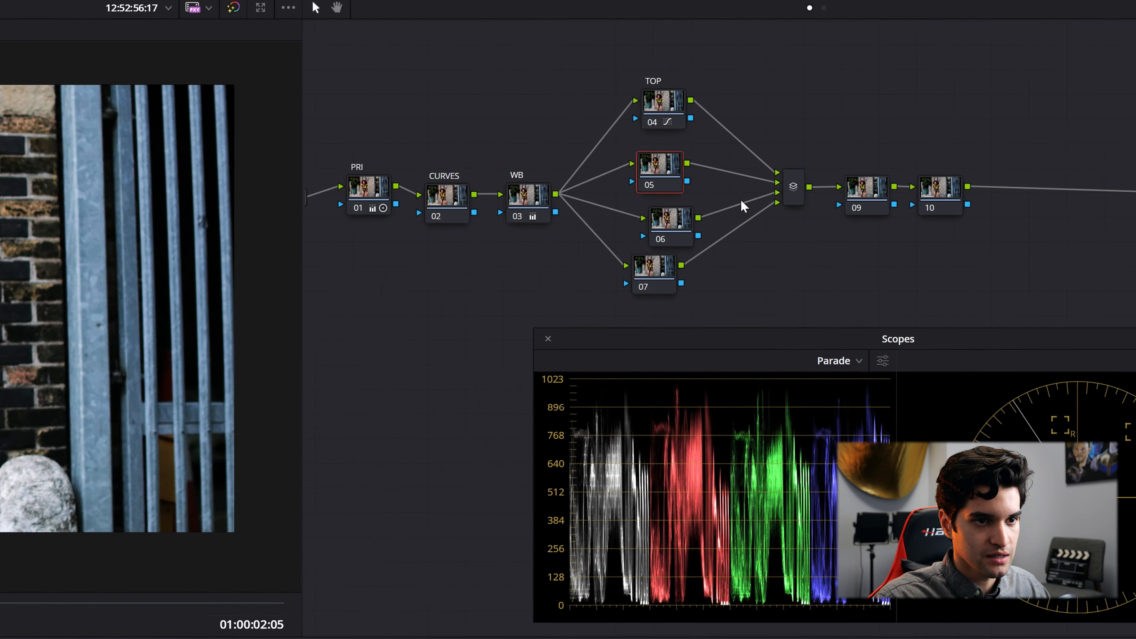
text(TREE)
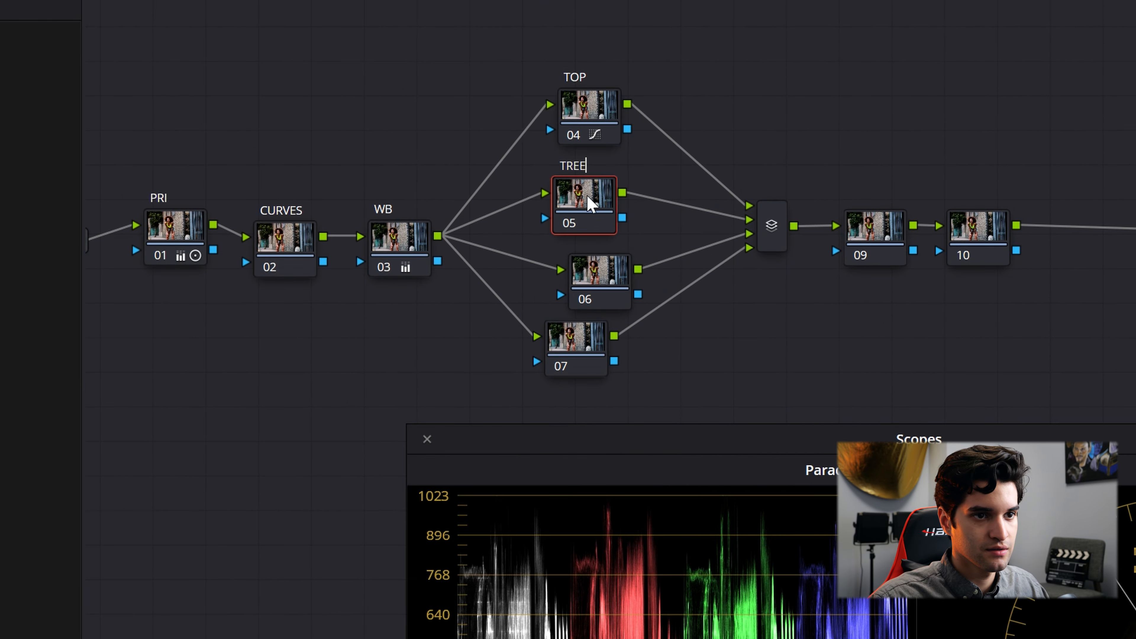
key(Return)
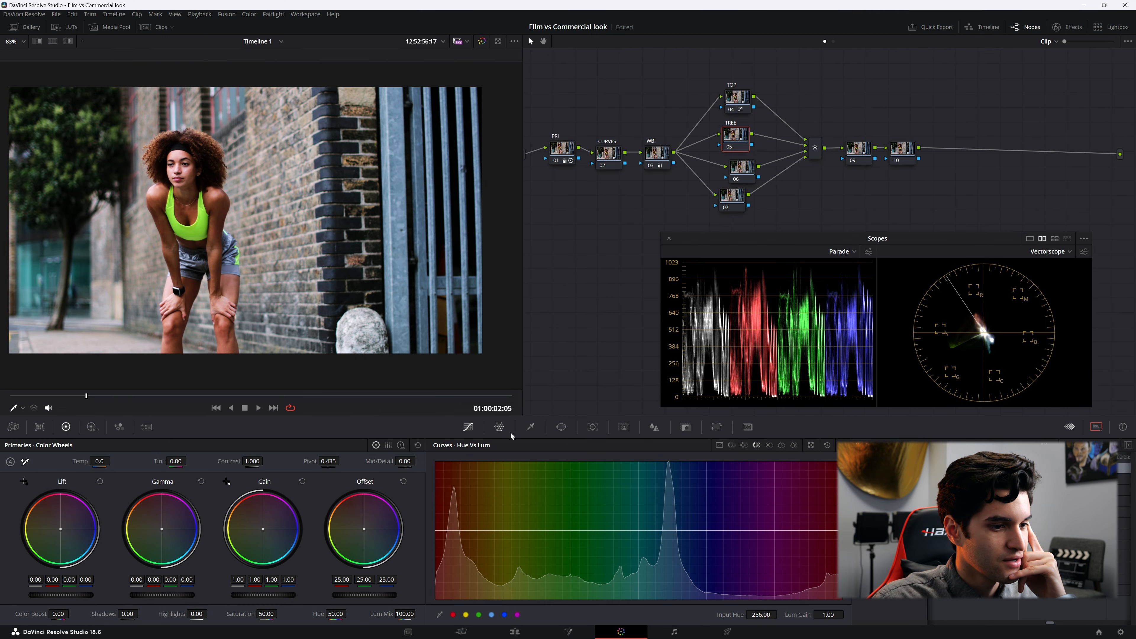
- Qualify the tree's foliage with hue center 57.2, width 37.8, saturation 0.0–6.4 and luminance 40.9–62.8, using denoise 8.2 and blur radius 9.1
click(532, 428)
click(49, 130)
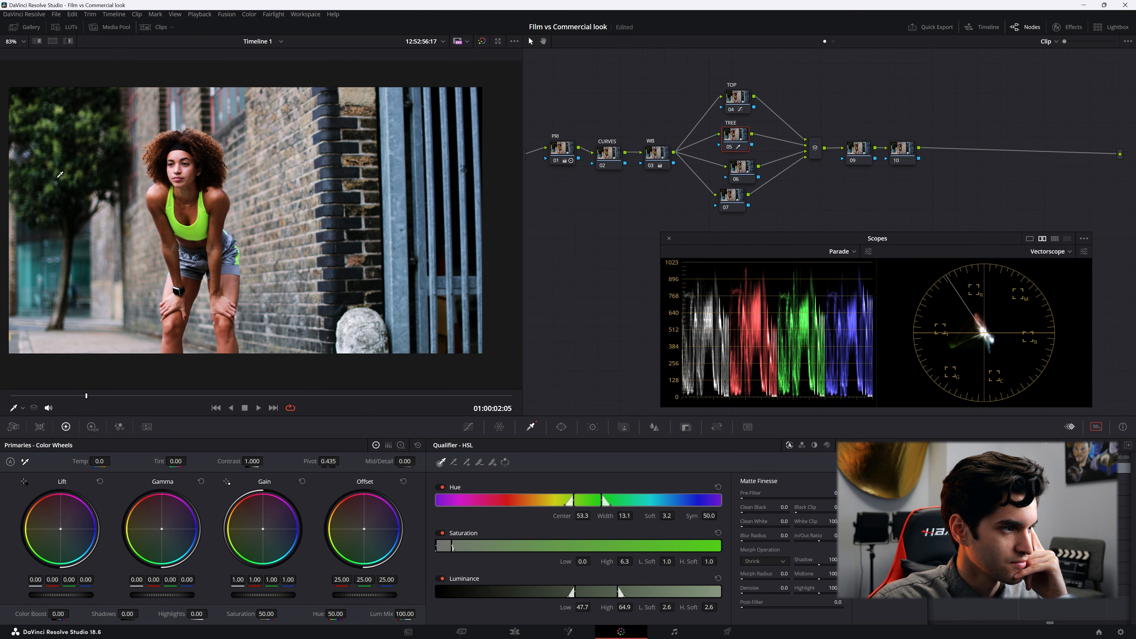
click(69, 42)
drag(602, 504, 548, 500)
drag(444, 547, 437, 544)
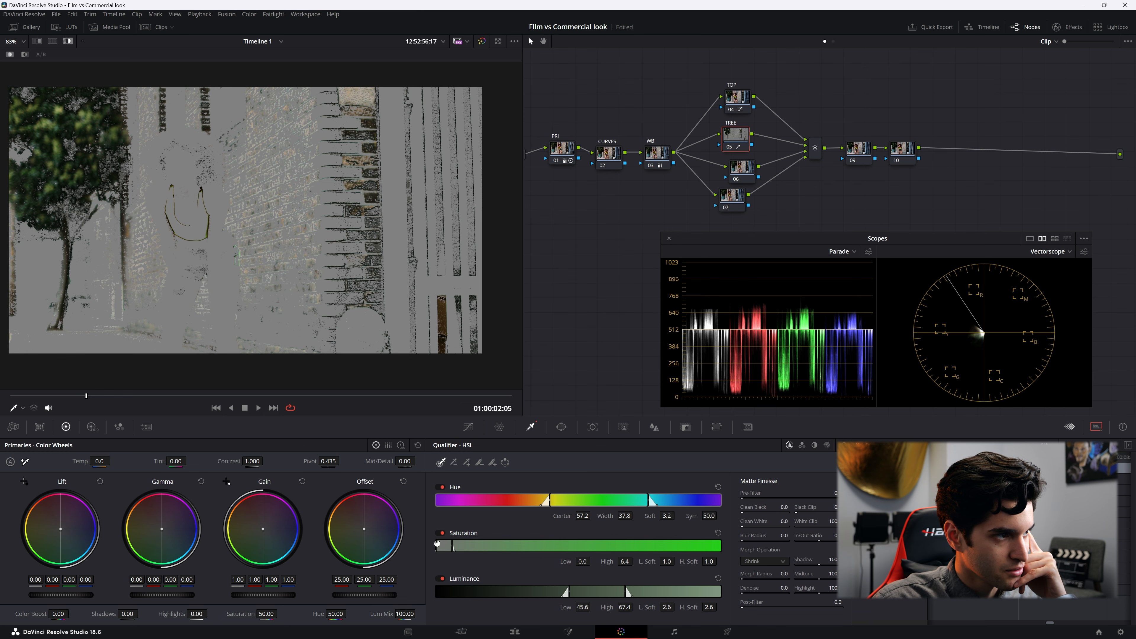
mouse_move(591, 591)
mouse_down()
mouse_move(600, 591)
mouse_move(578, 591)
mouse_up()
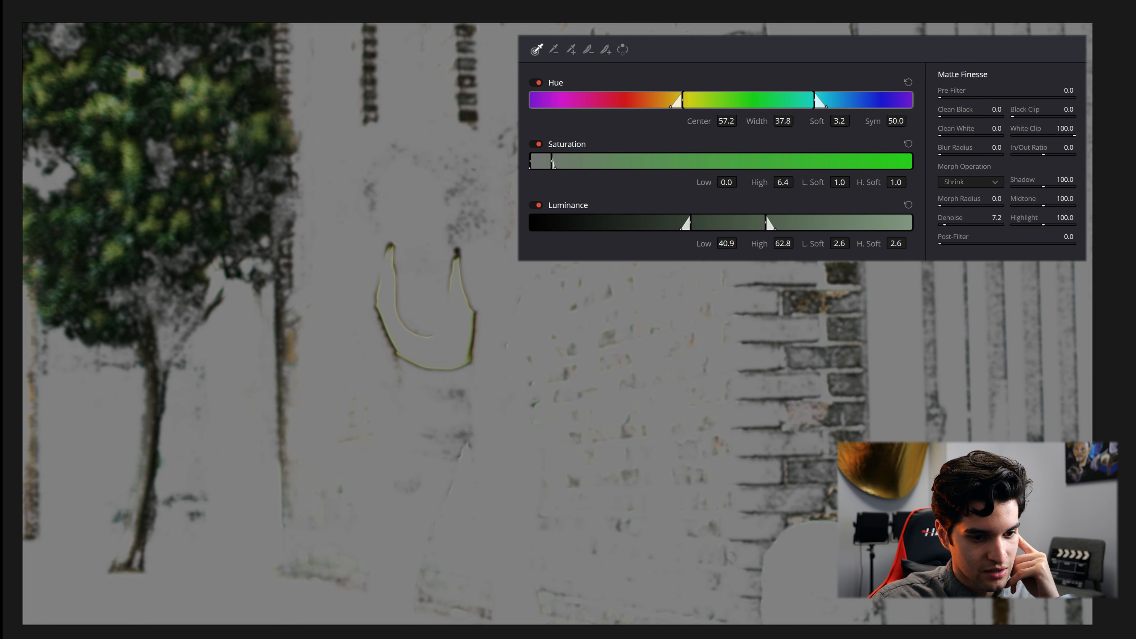
drag(945, 219, 948, 219)
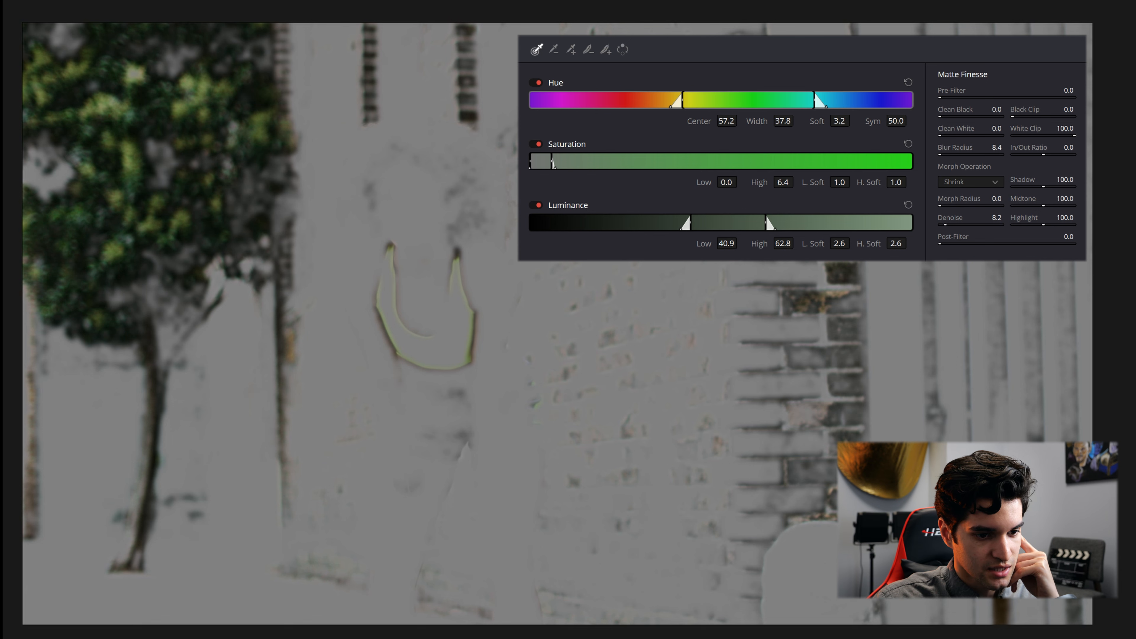
drag(944, 155, 946, 154)
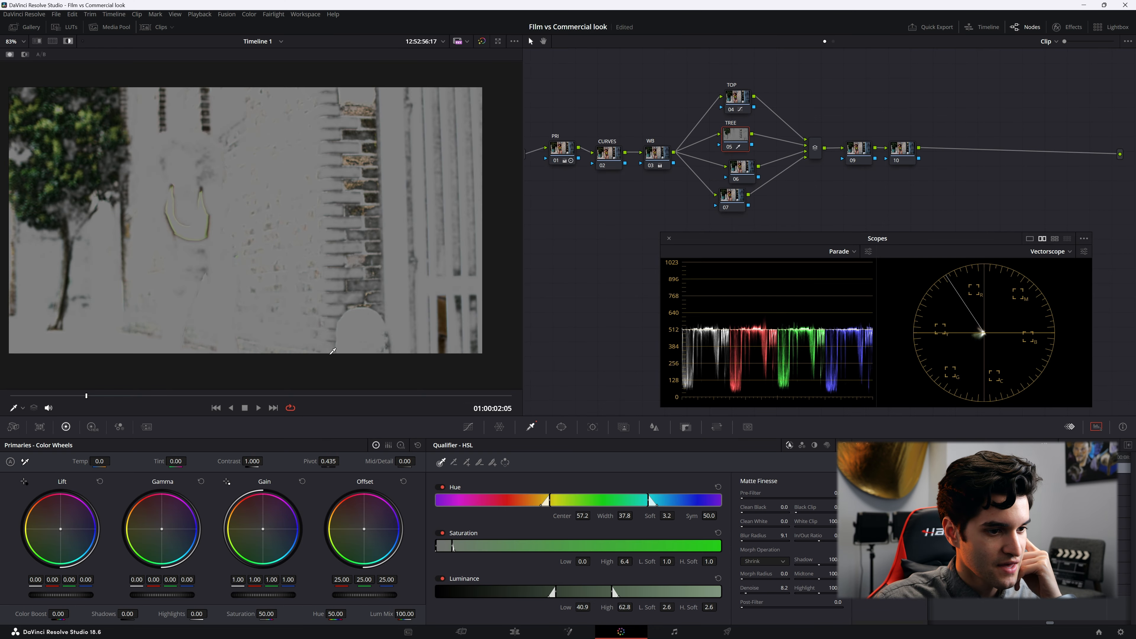
- Confine the TREE node to a soft-edged rectangular window over the tree, turn off the highlight view and set the node's saturation to 62.40
click(561, 426)
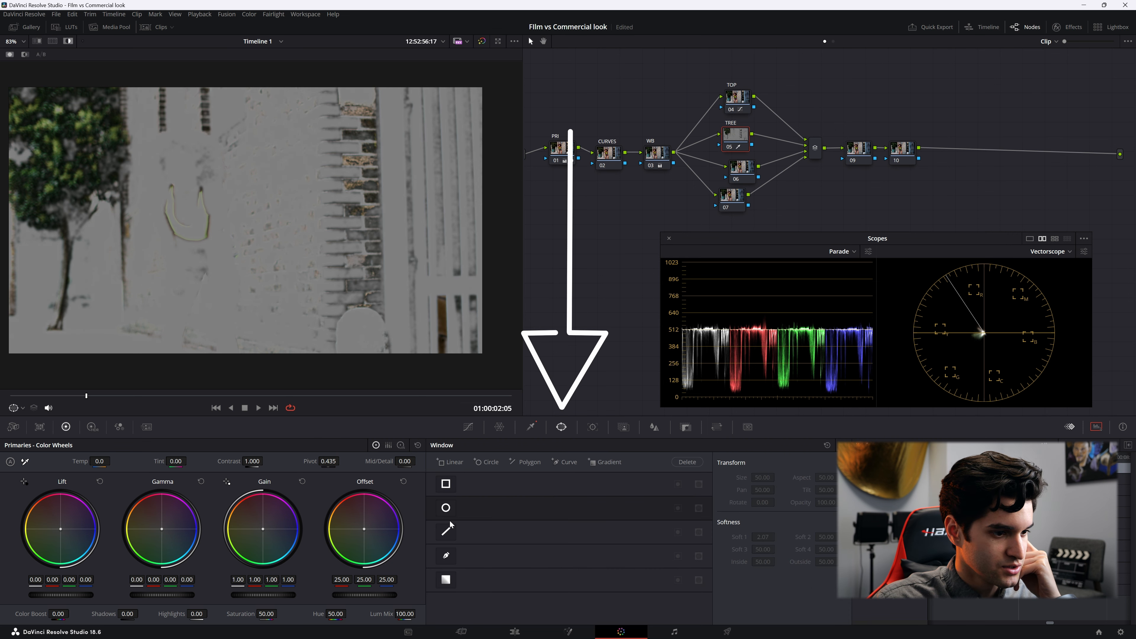
click(445, 483)
drag(244, 218, 44, 138)
drag(45, 198, 39, 375)
drag(151, 227, 169, 228)
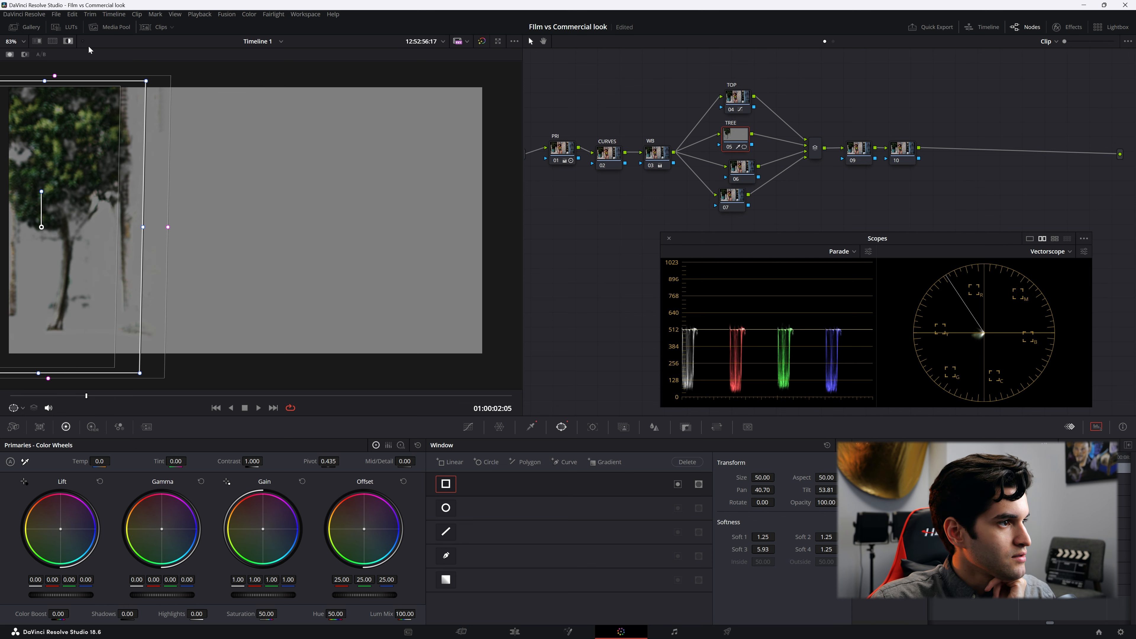
key(shift+h)
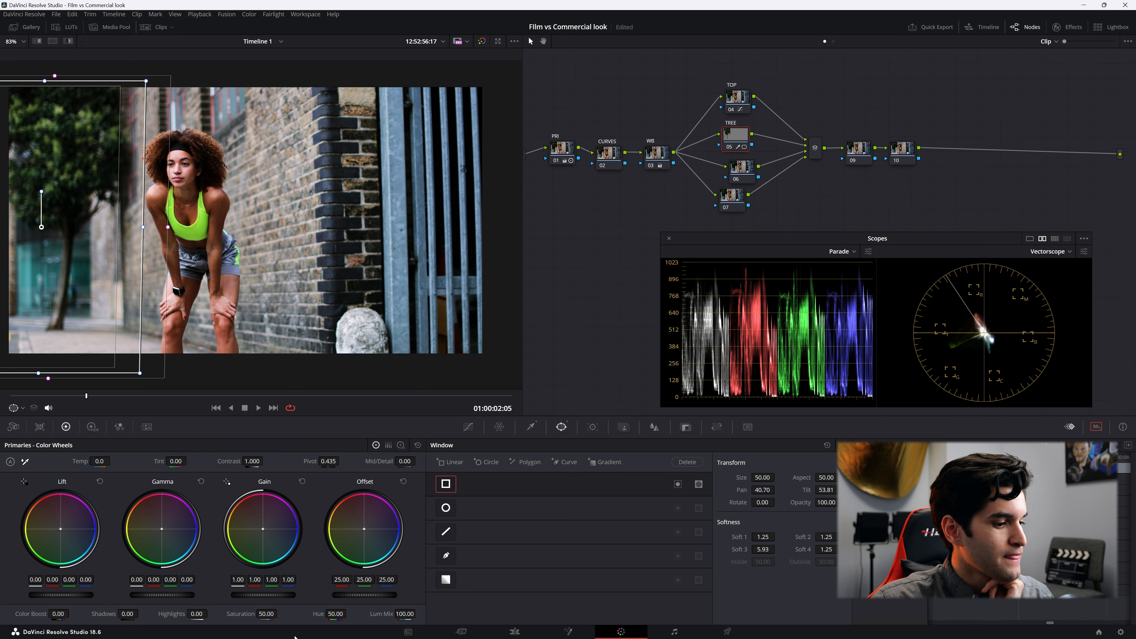
drag(280, 613, 300, 613)
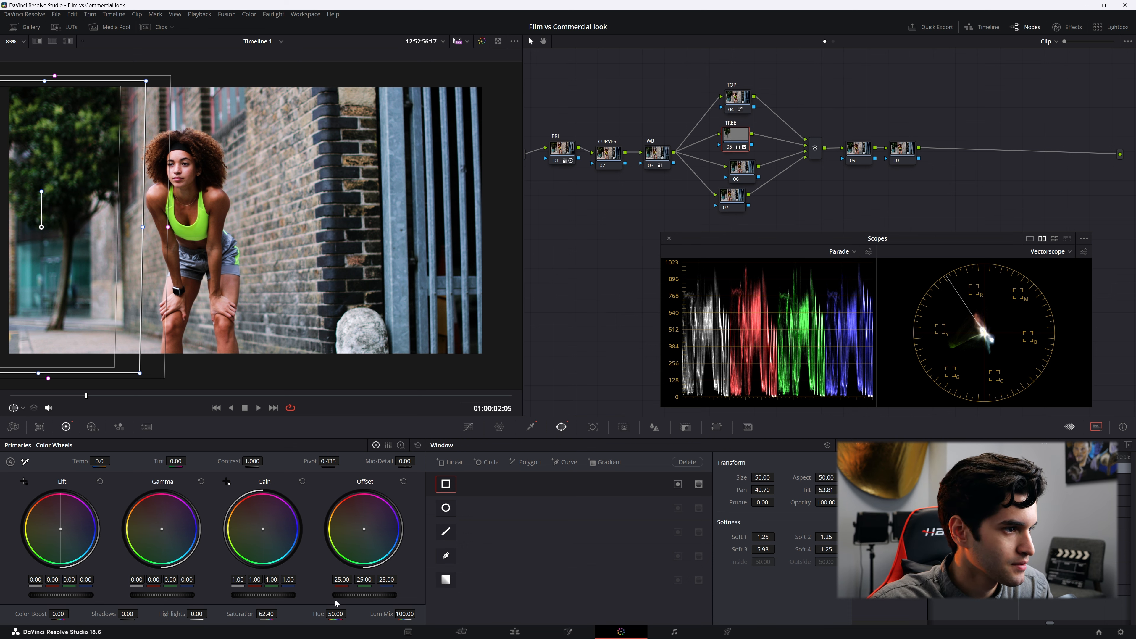
- Move node 06 below the TREE node and label it BLUE
click(744, 171)
drag(744, 171, 732, 181)
right_click(731, 181)
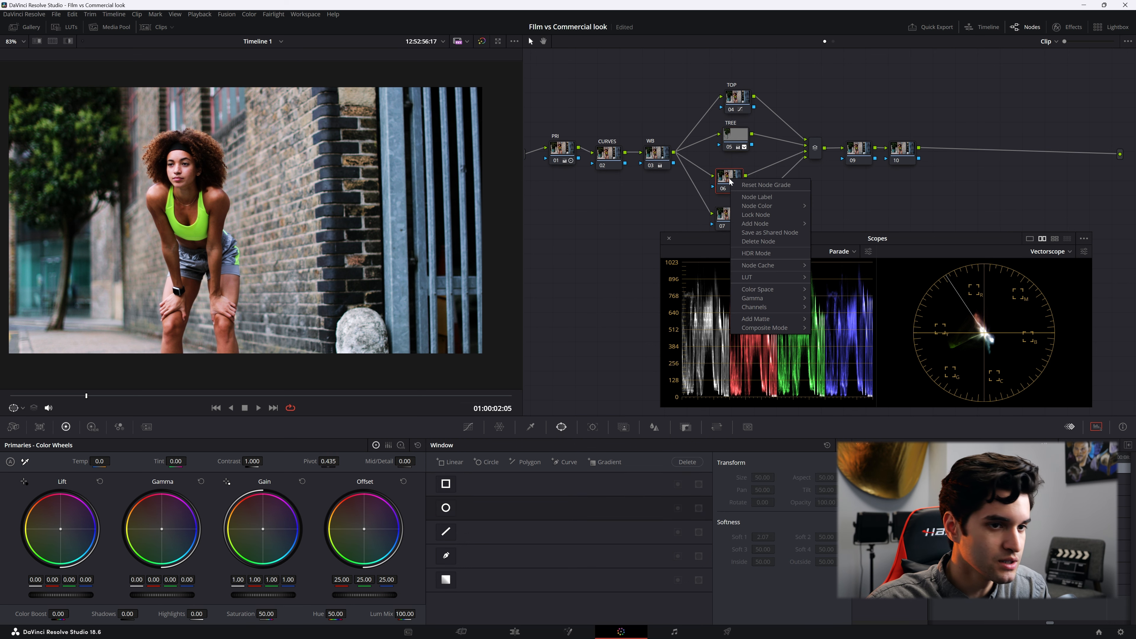
click(750, 198)
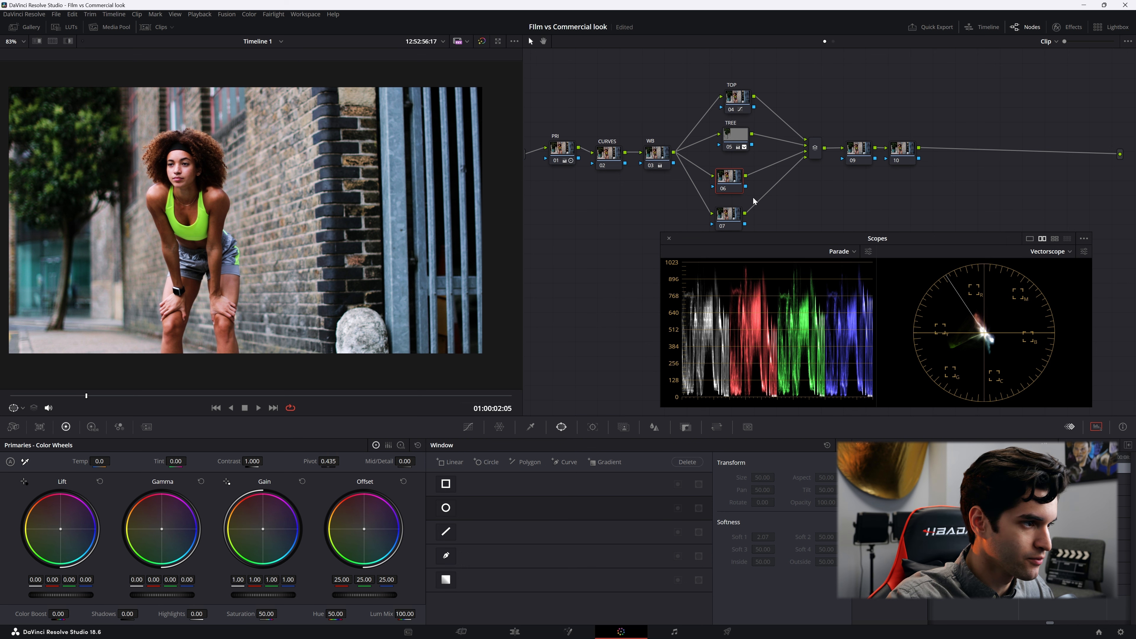
text(CLUE)
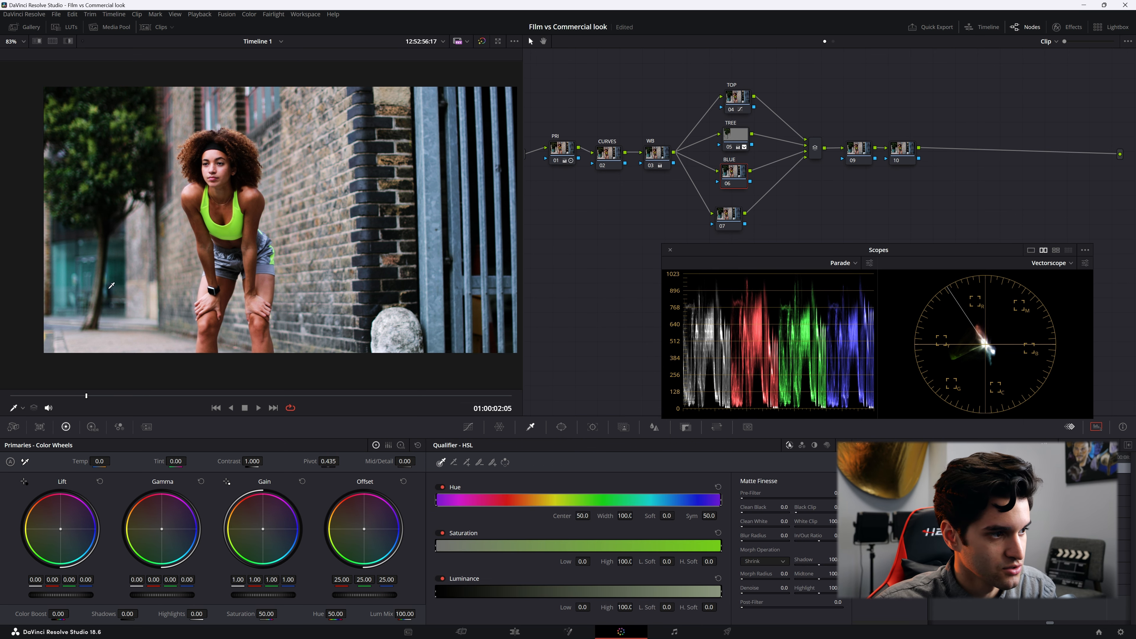
- Qualify the image's blues with hue center 83.1, width 26.7, saturation 0.0–25.9 and luminance 50.7–70.6, using denoise 8.2 and blur radius 7.8
click(52, 280)
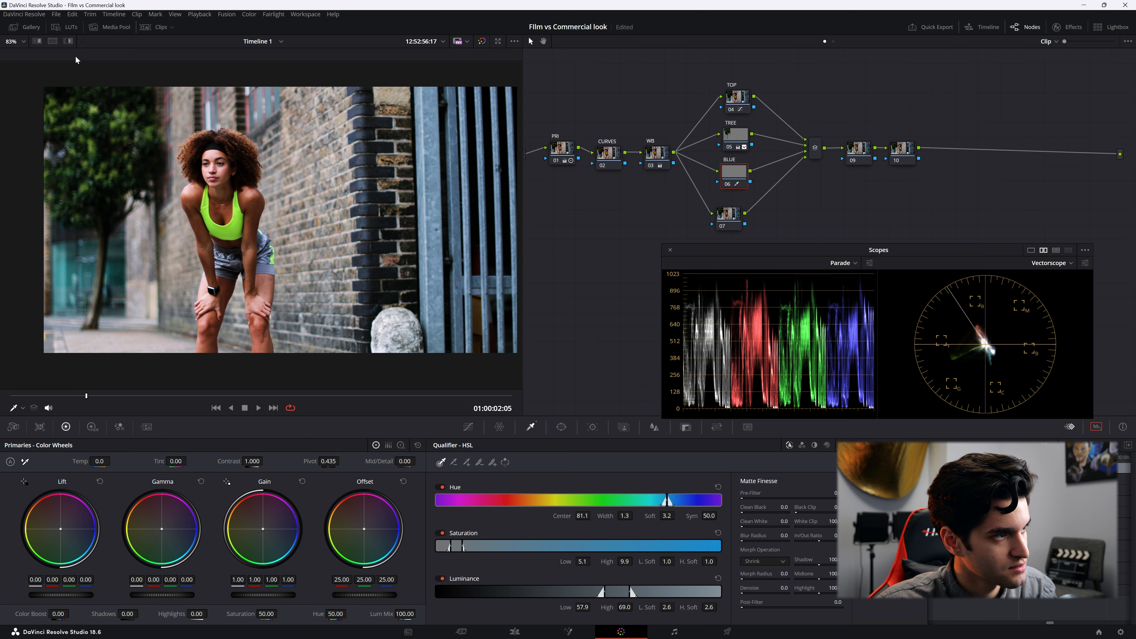
click(68, 41)
drag(456, 546, 454, 546)
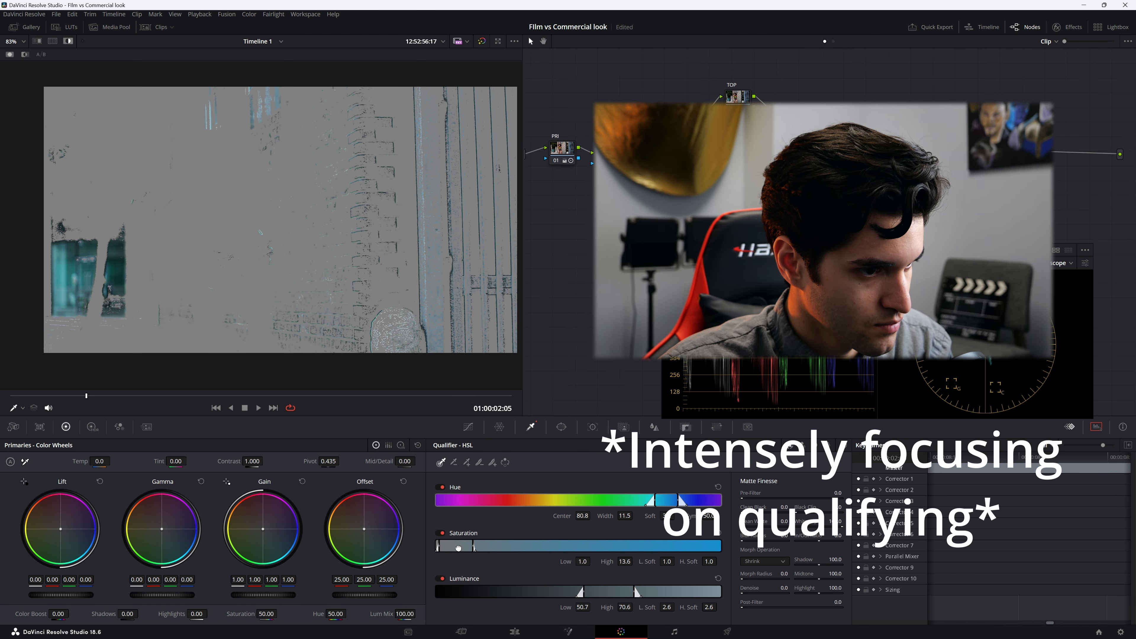
drag(458, 547, 473, 550)
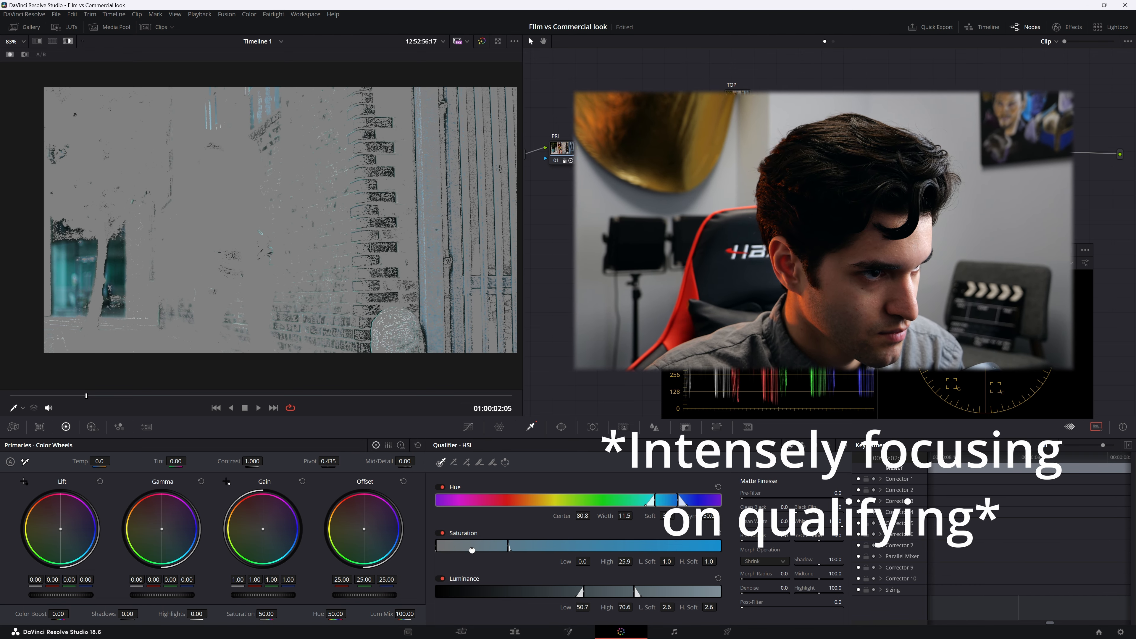
drag(656, 500, 671, 499)
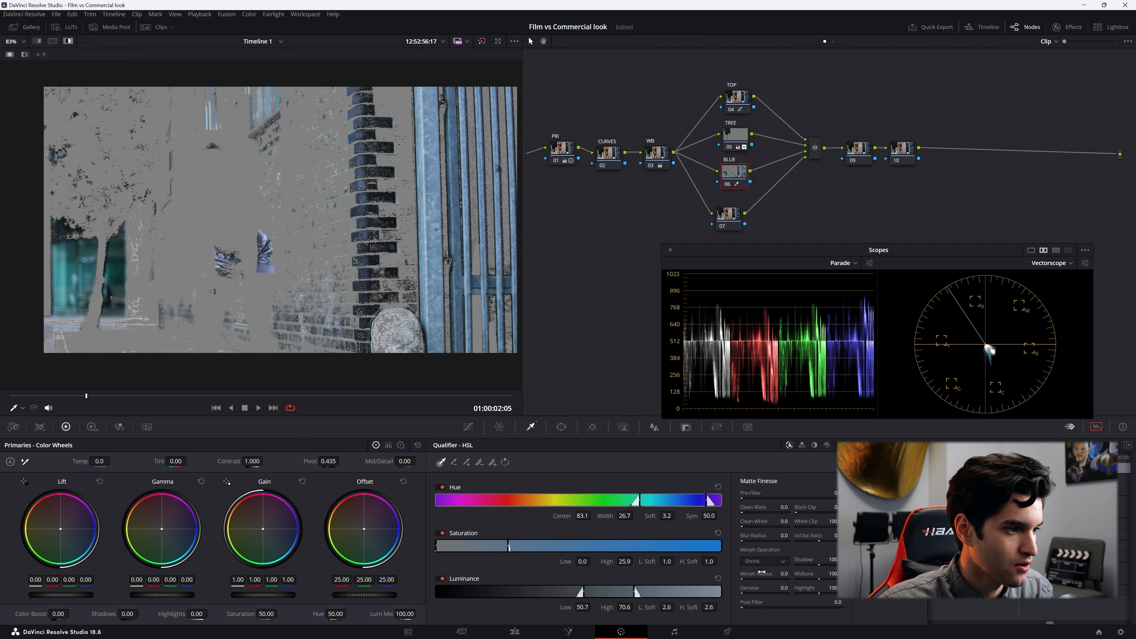
drag(760, 593, 766, 593)
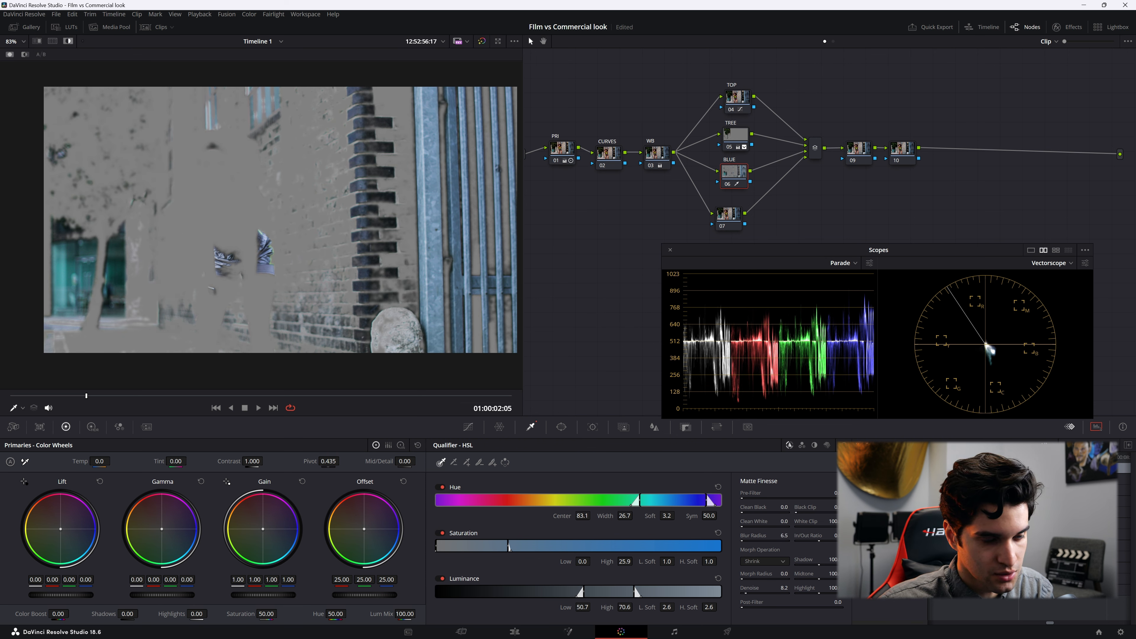
- Turn off the highlight view and set the BLUE node's saturation to 66.20
click(68, 41)
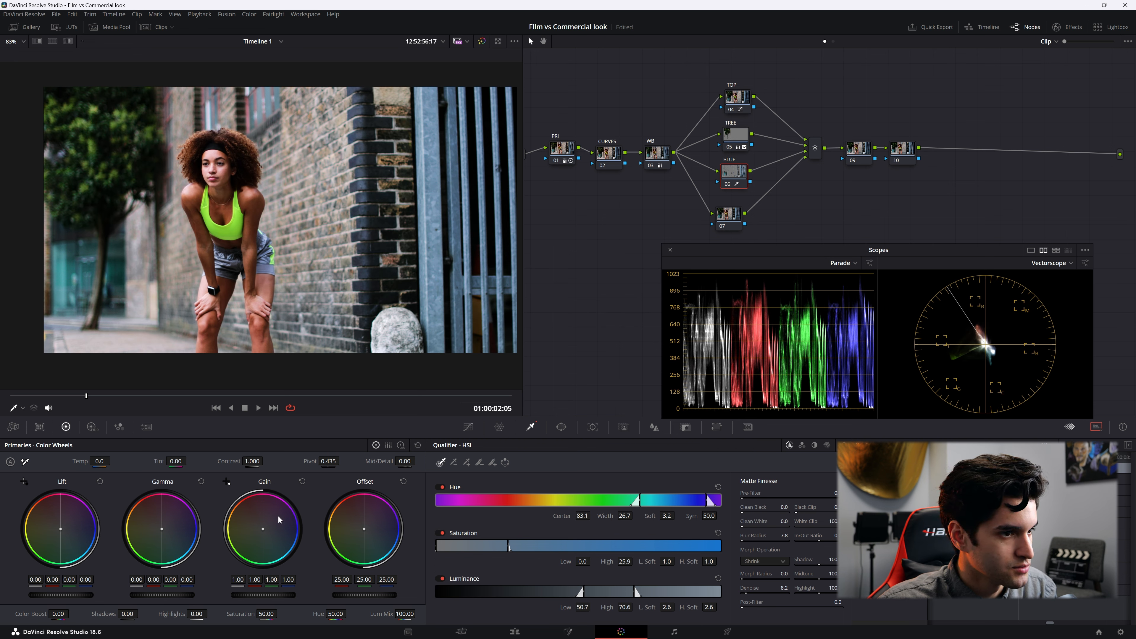
mouse_move(242, 614)
mouse_down()
mouse_move(280, 613)
mouse_move(245, 610)
mouse_up()
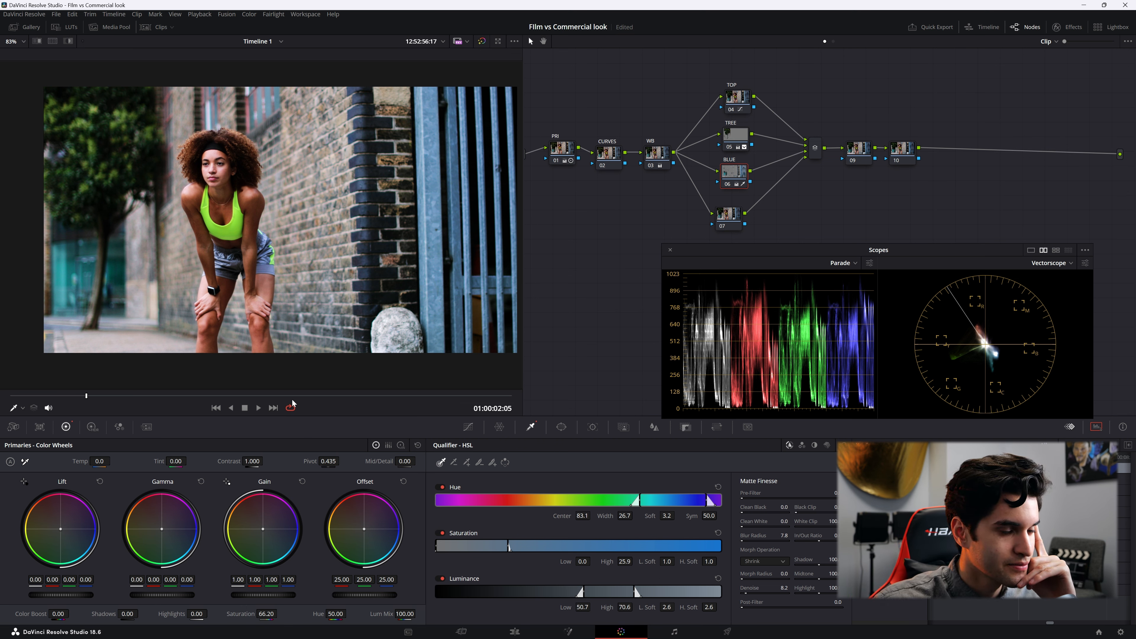
- Line up the TREE, BLUE and 07 nodes in the parallel stack and save the project
drag(734, 173, 737, 137)
drag(727, 216, 729, 215)
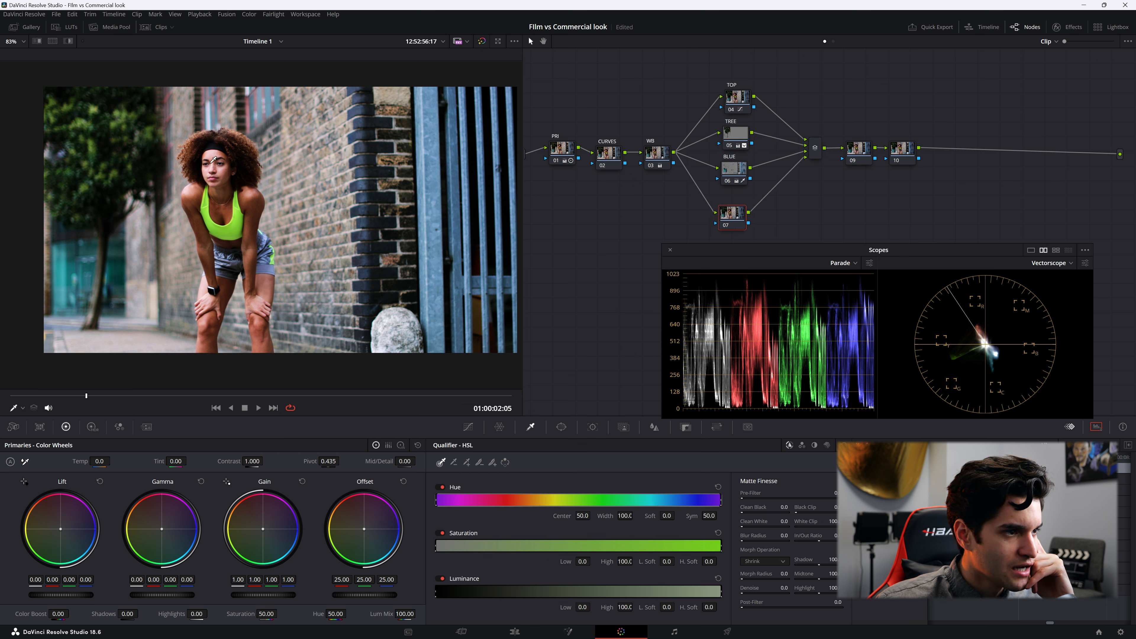
key(ctrl+s)
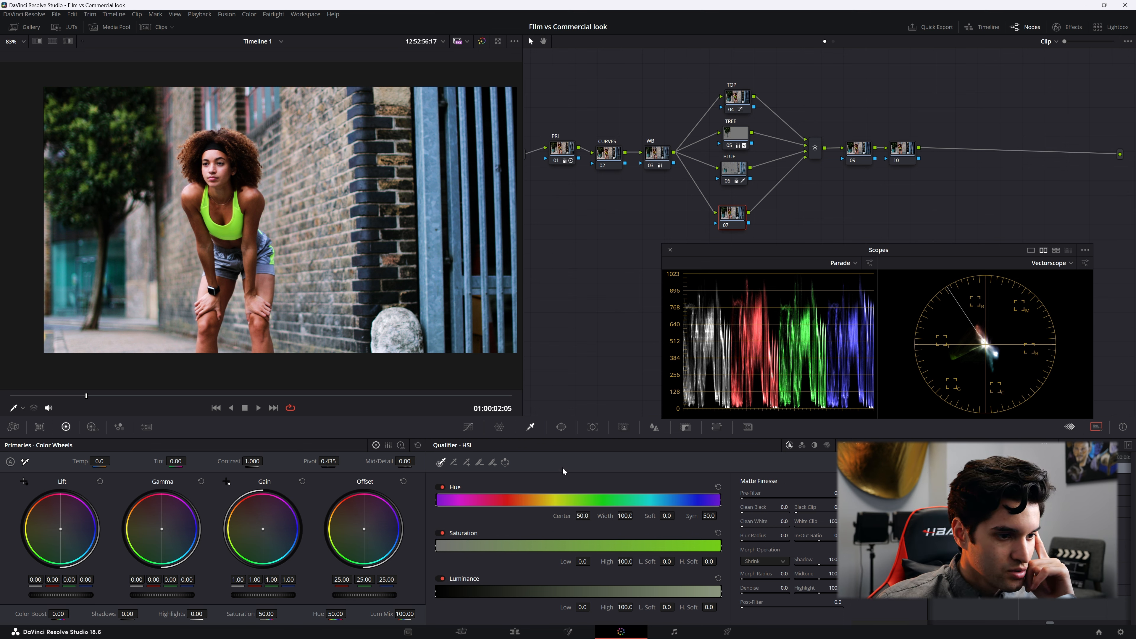
- On node 07, qualify the athlete's skin with hue center 31.7, width 16.5, saturation 2.6–11.0 and luminance 52.6–72.4
click(219, 208)
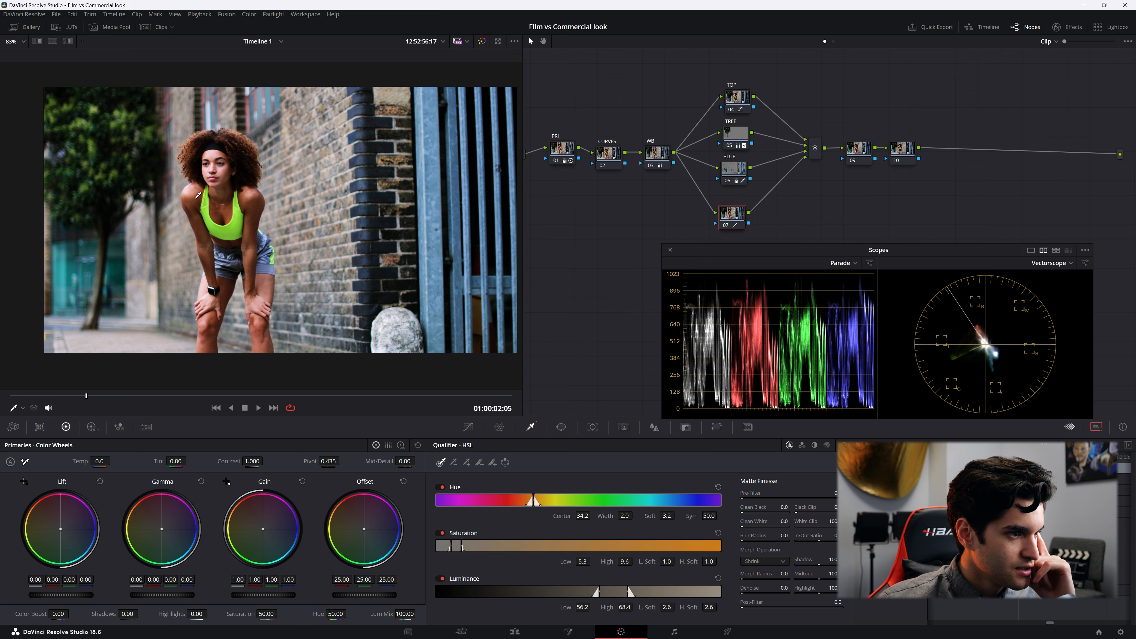
click(68, 41)
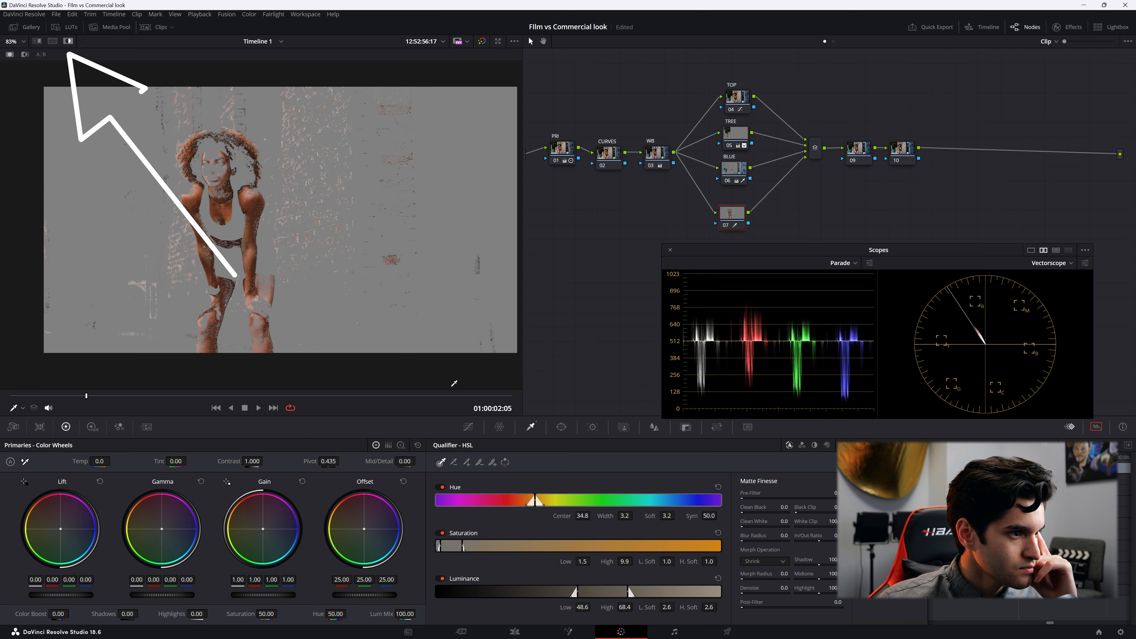
drag(532, 501, 508, 501)
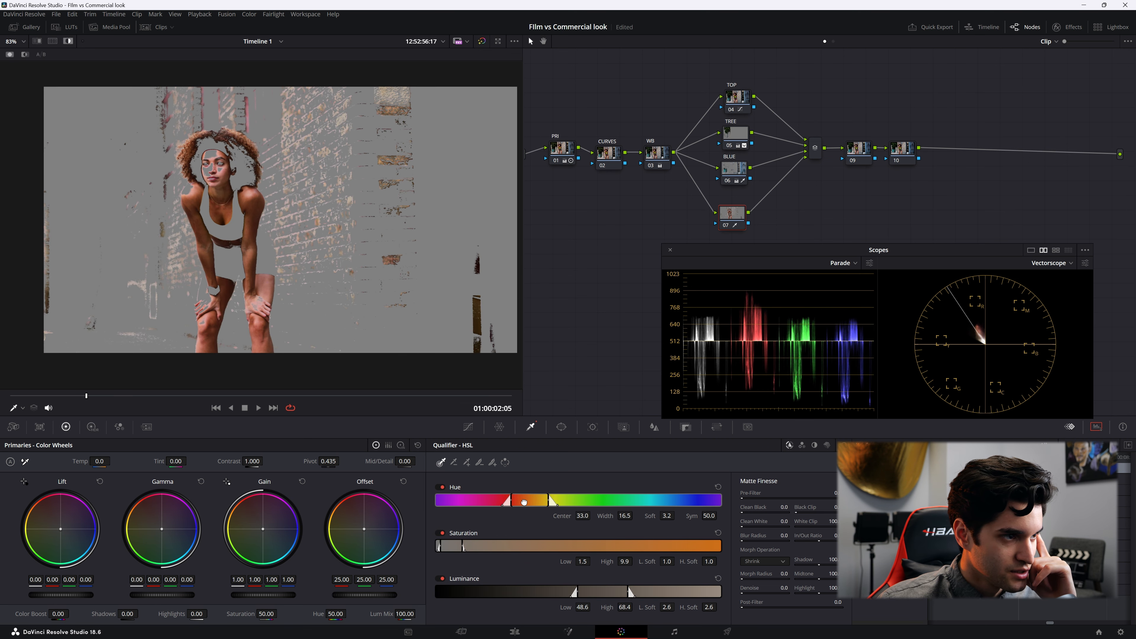
drag(514, 504, 522, 504)
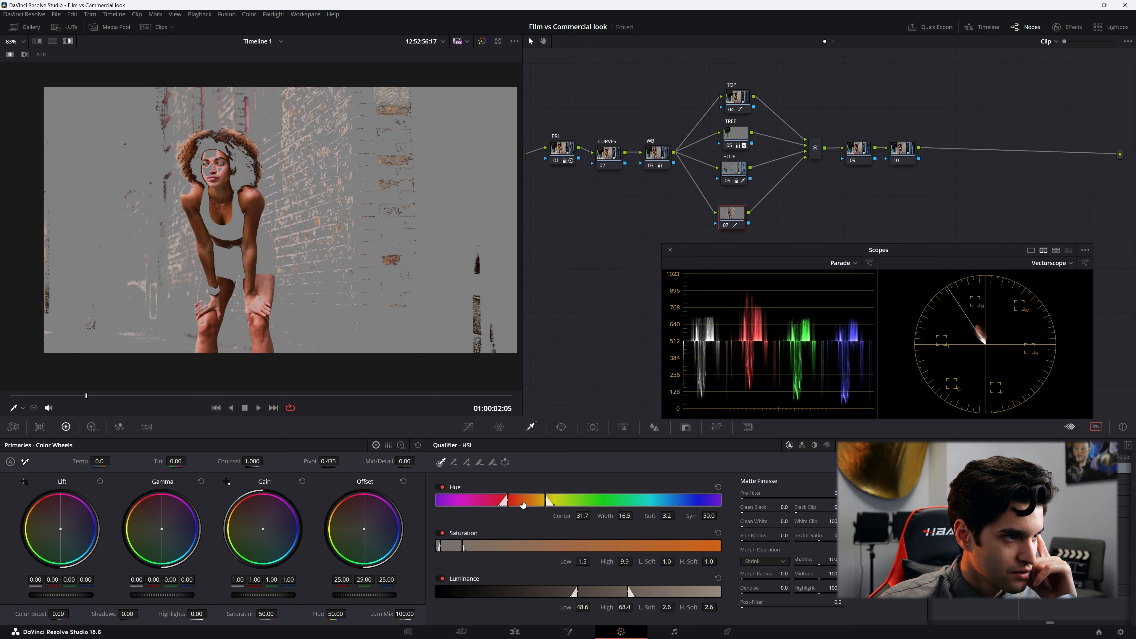
drag(450, 544, 454, 545)
drag(597, 591, 607, 595)
drag(456, 548, 456, 548)
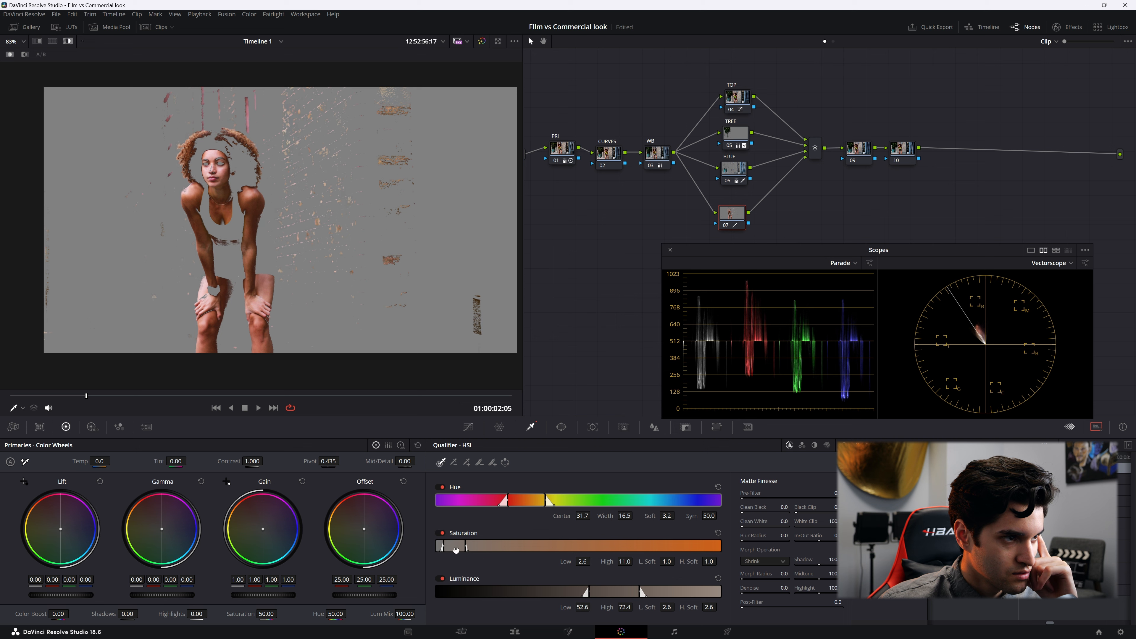
- Confine the skin selection with a tall oval window around the athlete, at aspect 27.76, pan 47.54 and tilt 49.53
click(561, 427)
click(446, 507)
drag(288, 222, 223, 185)
drag(216, 259, 217, 373)
drag(218, 193, 230, 237)
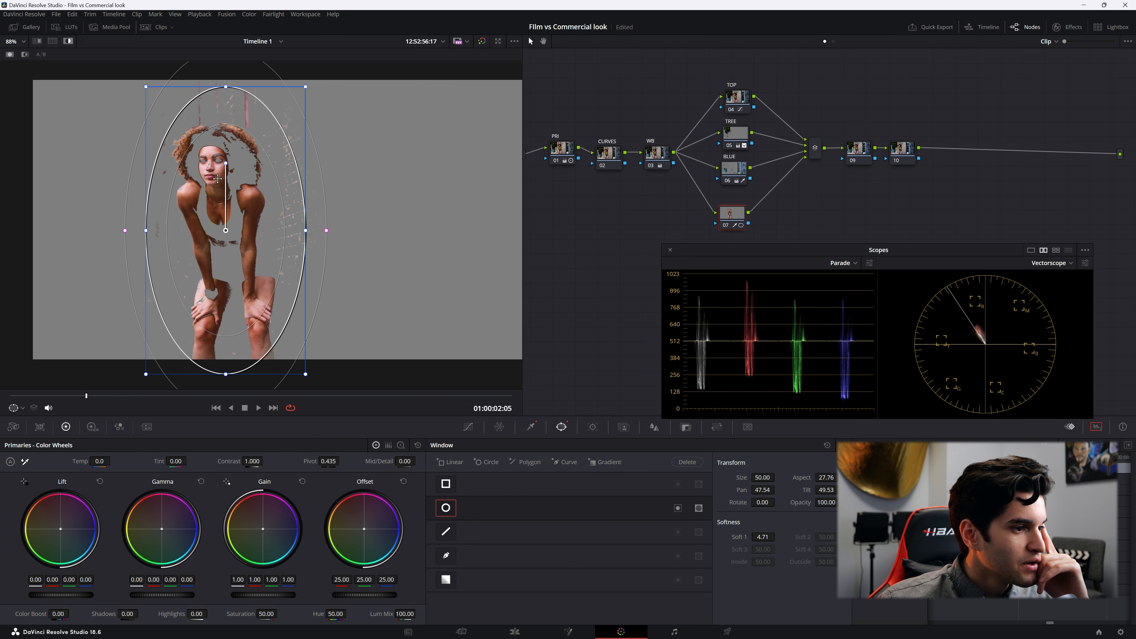
- Refine the skin matte with denoise 5.0 and blur radius 6.0, and warm node 07's Offset to 24.84, 24.67 and 20.91 with highlighting off
click(530, 427)
drag(744, 591, 758, 592)
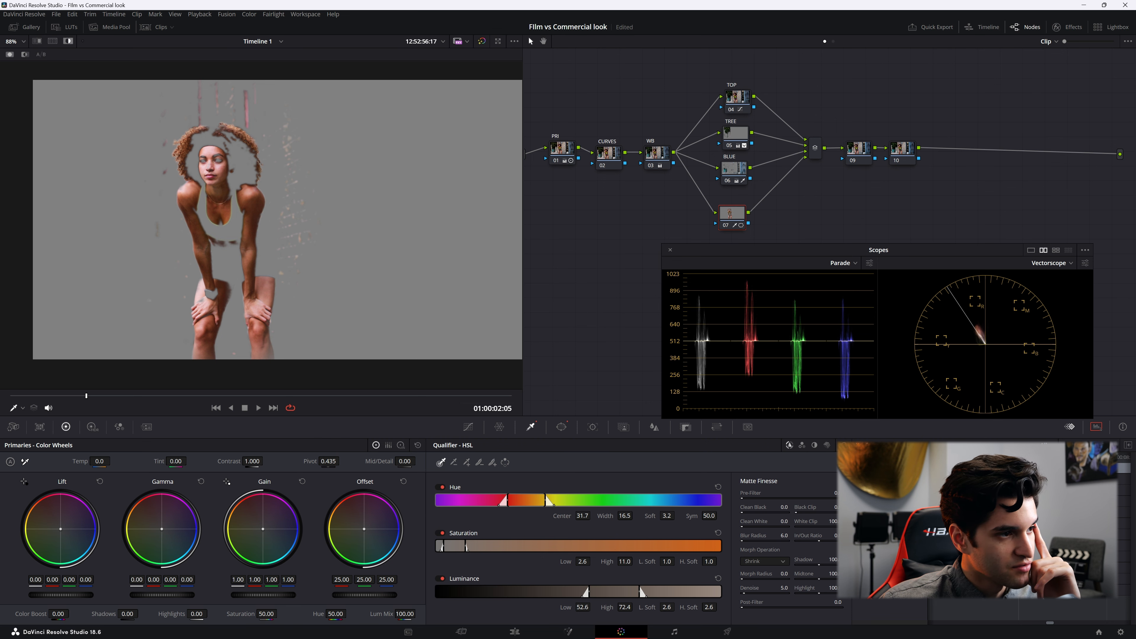
key(shift+h)
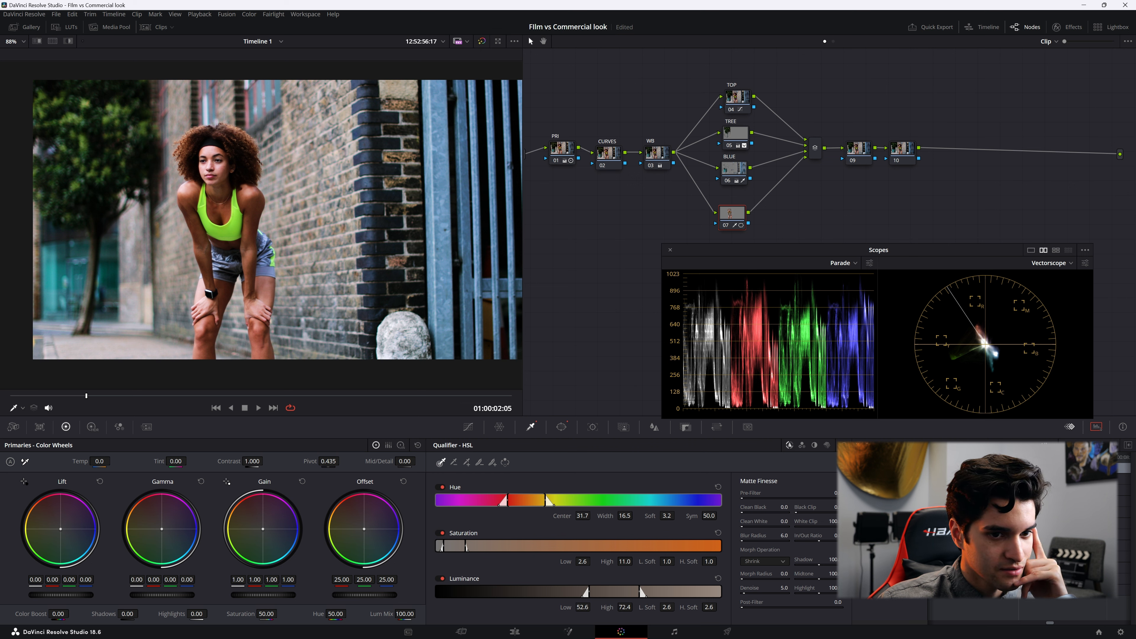
drag(364, 529, 362, 529)
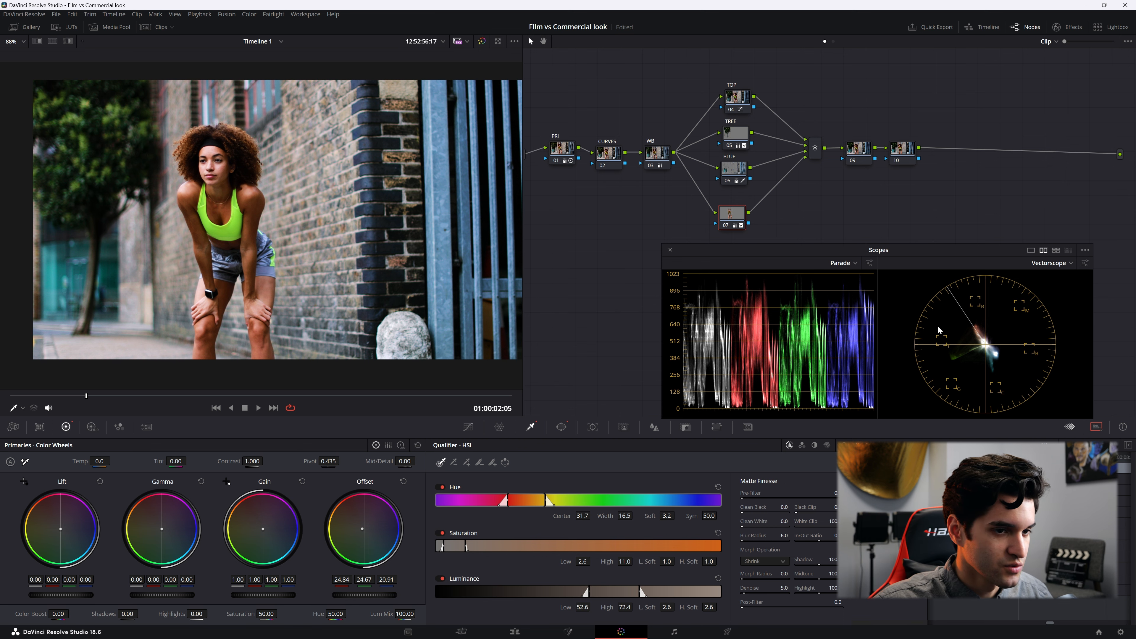
- Set node 07's Offset to 25.00, 24.34 and 21.26, and compare the athlete's skin with the node off and on
key(ctrl+d)
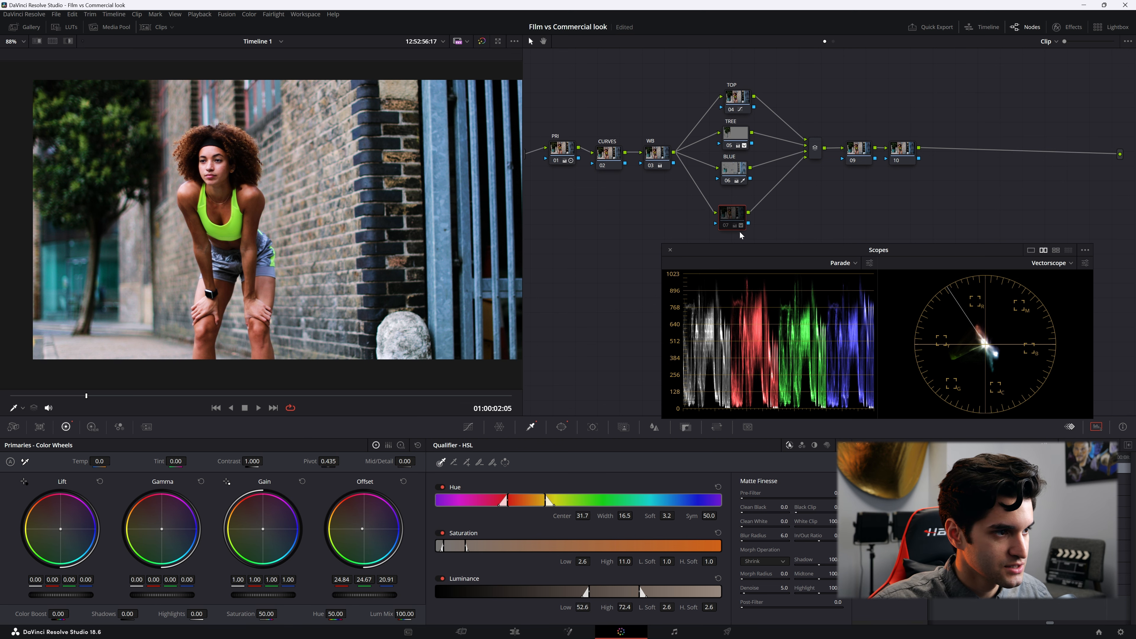
scroll(226, 198, up, 6)
key(ctrl+d)
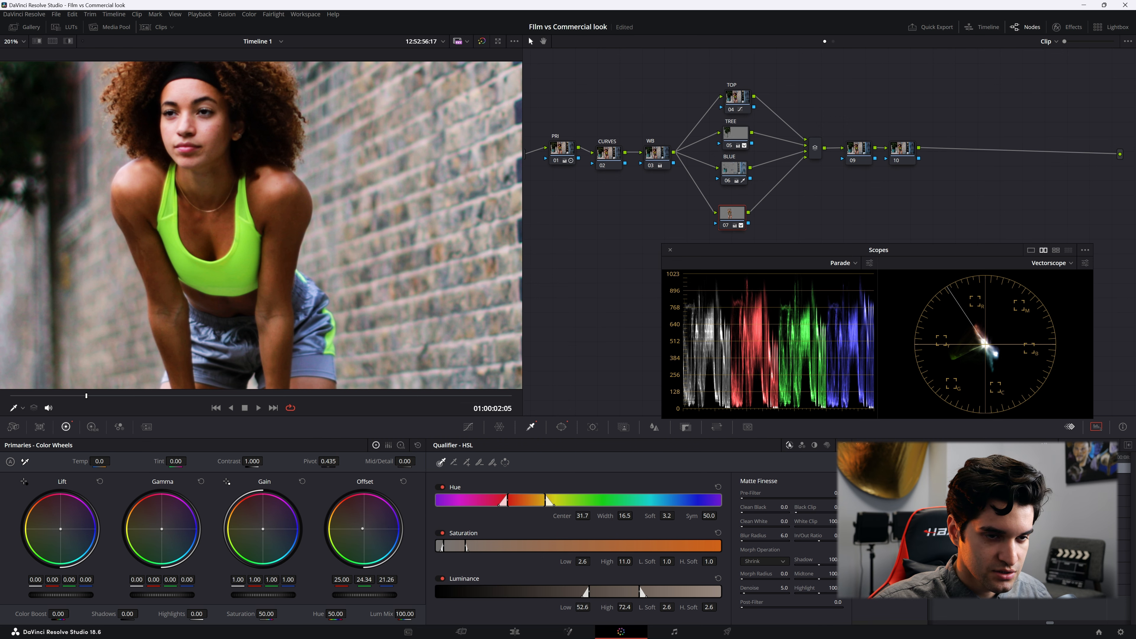
scroll(281, 248, down, 7)
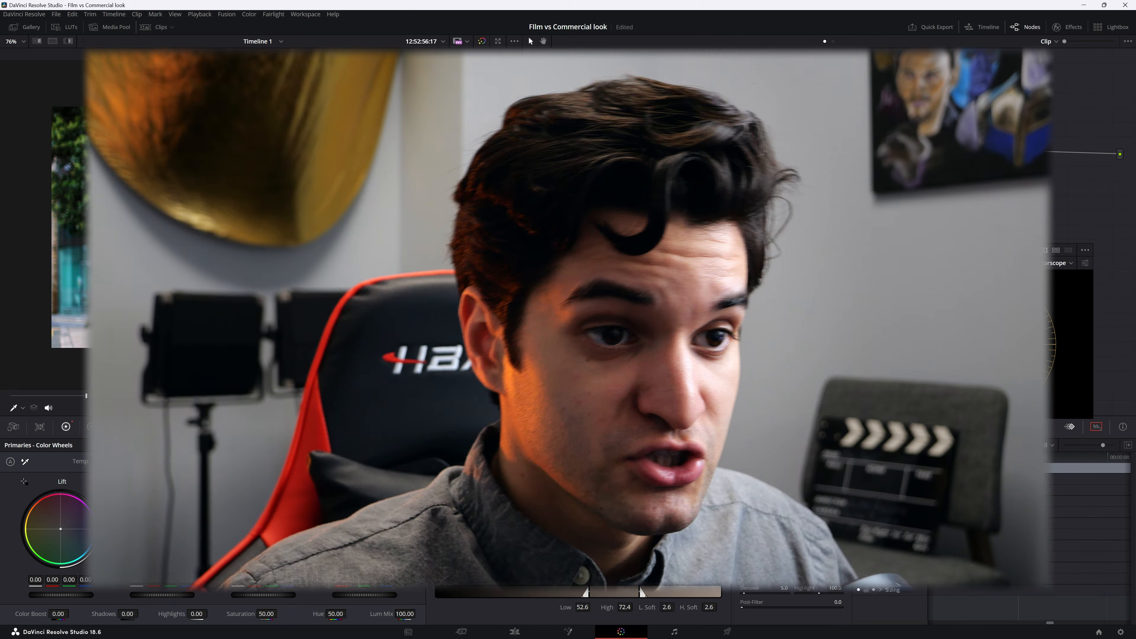
- Label node 07 SKIN and node 09 PW, making room in the chain by moving node 10 further along
text(SKIN)
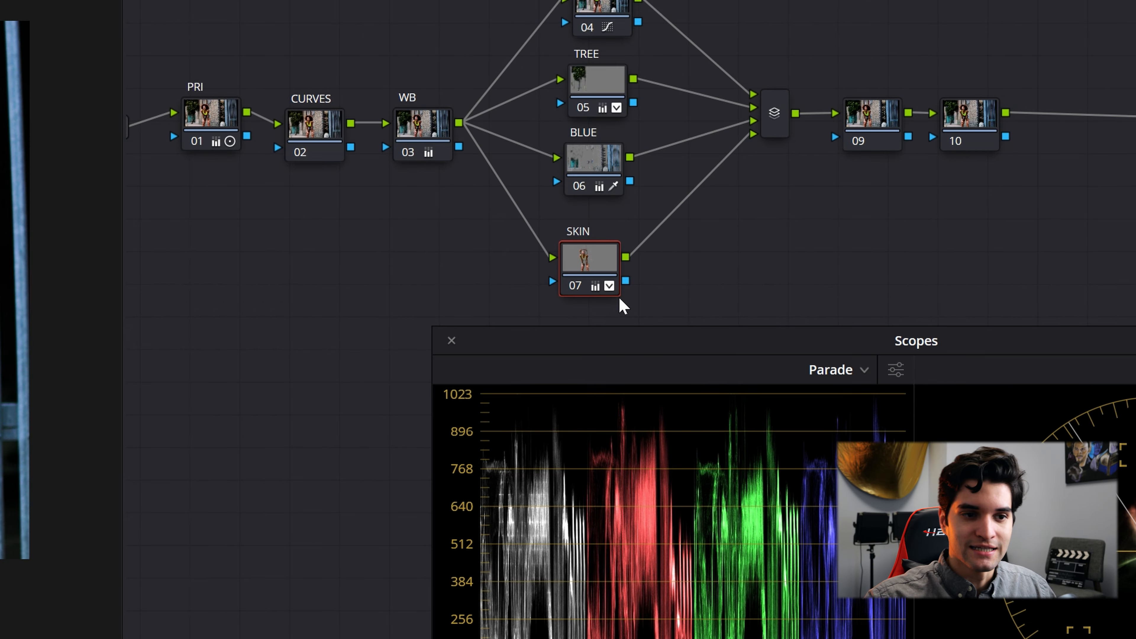
click(803, 256)
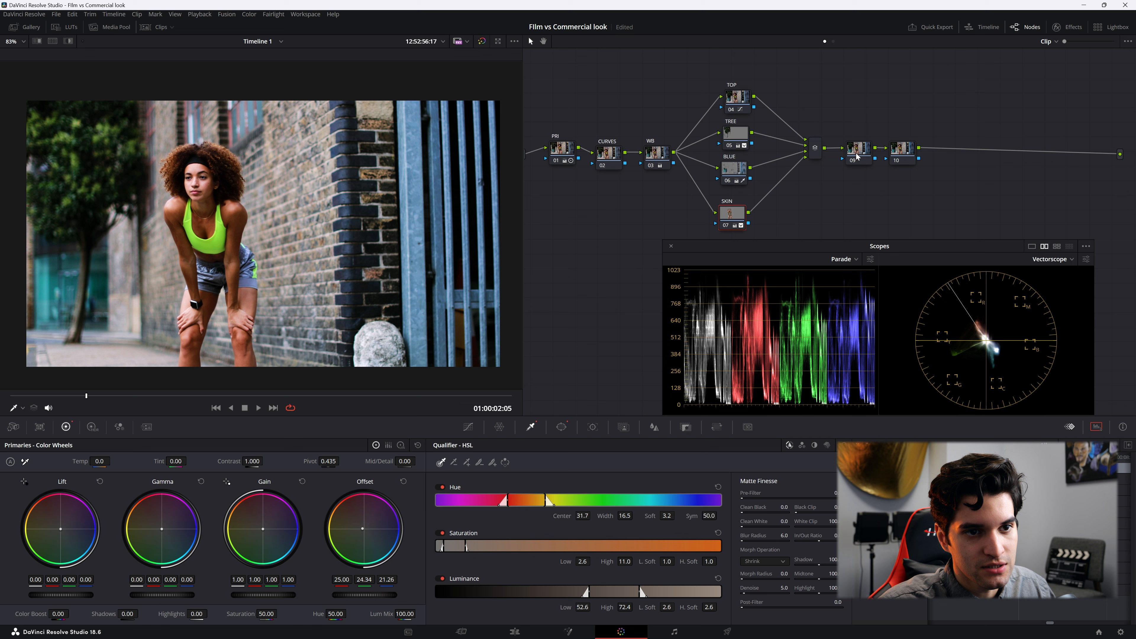
drag(904, 156, 1009, 151)
right_click(863, 153)
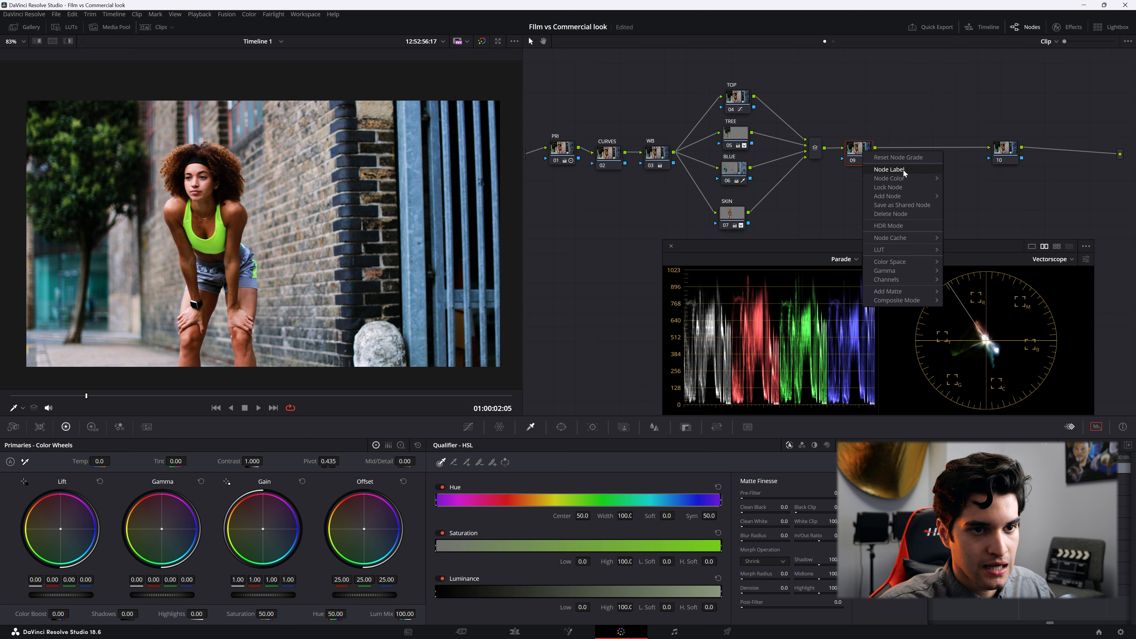
click(898, 169)
text(PW)
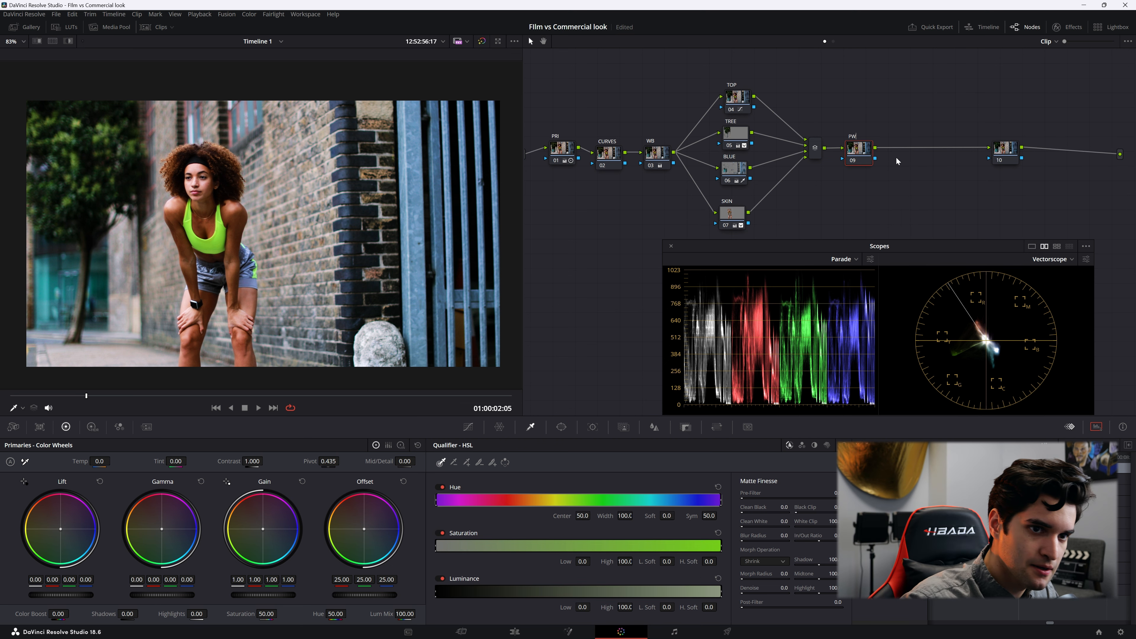
drag(859, 155, 854, 151)
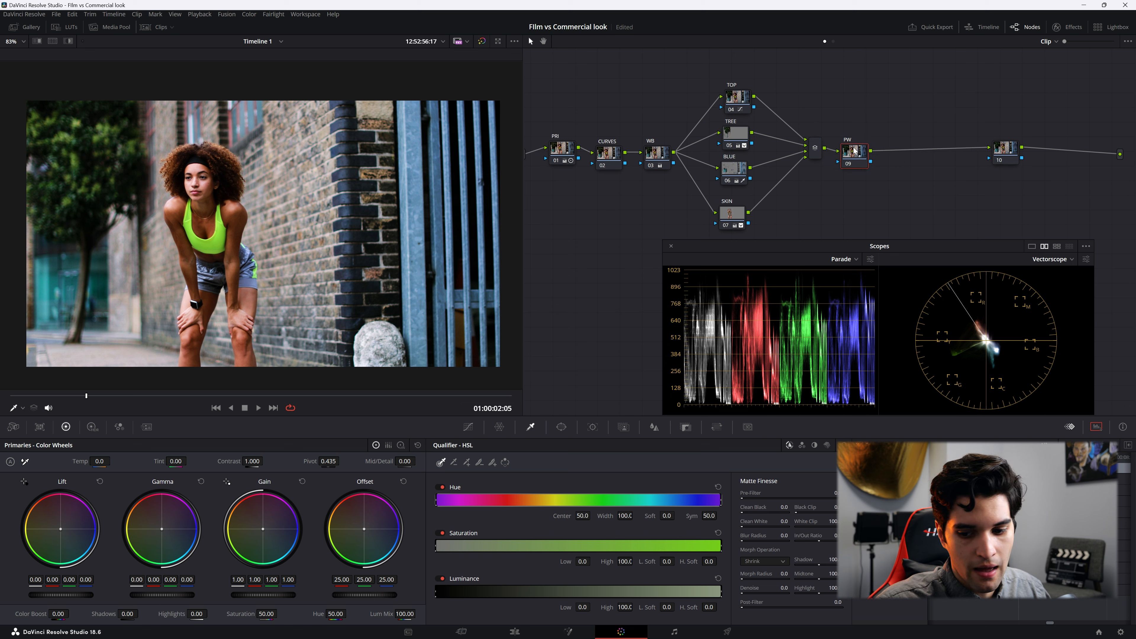
- Frame the athlete on the PW node with a tall oval window at size 51.58, aspect 25.27, pan 46.63, tilt 49.92 and softness 7.74
click(561, 427)
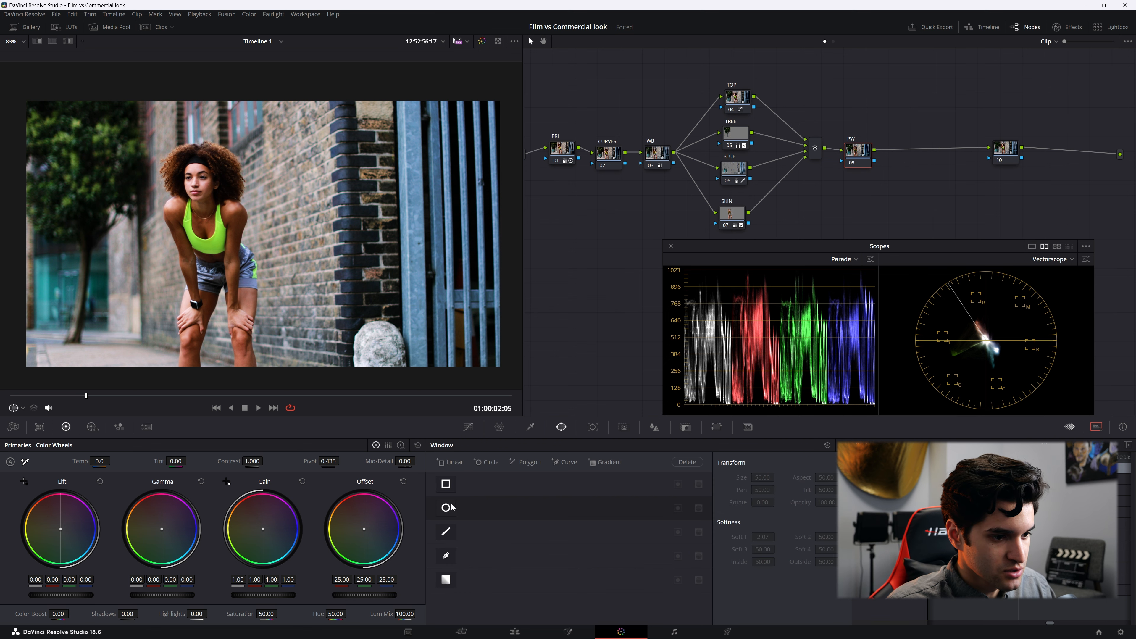
click(446, 508)
drag(263, 234, 202, 219)
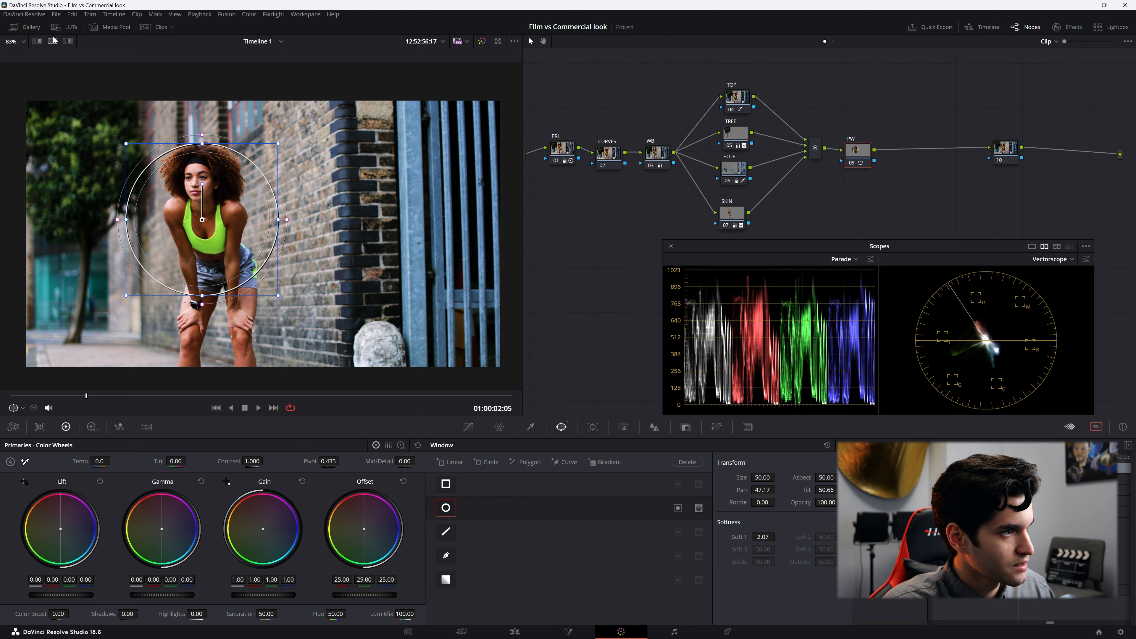
click(68, 41)
drag(202, 296, 201, 389)
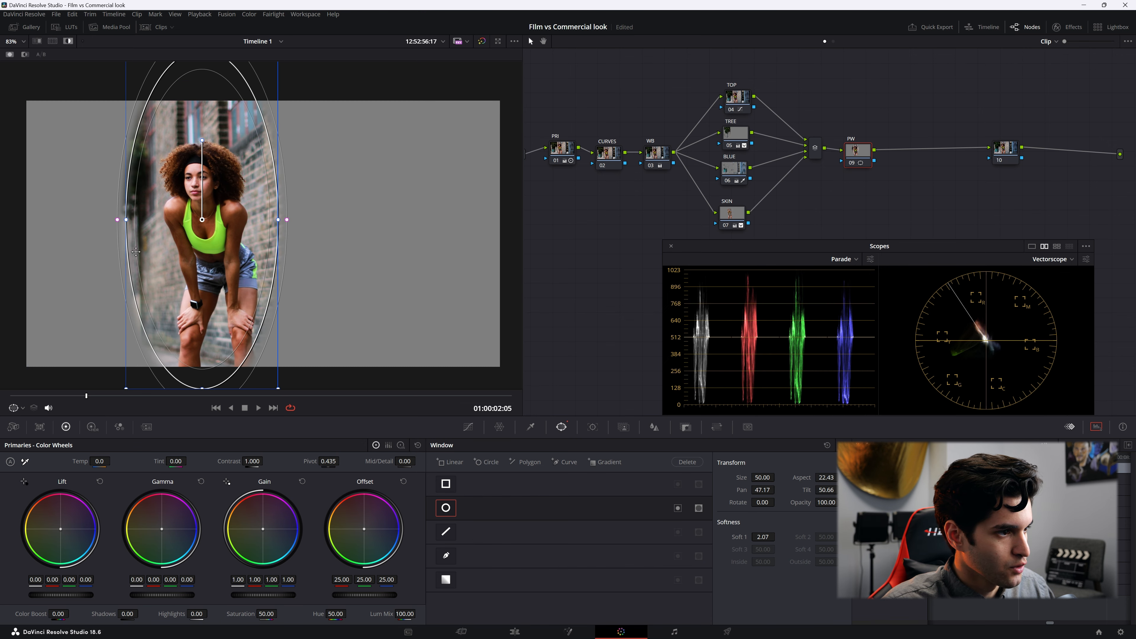
drag(118, 219, 80, 220)
mouse_move(201, 228)
mouse_down()
mouse_move(190, 185)
mouse_move(191, 235)
mouse_up()
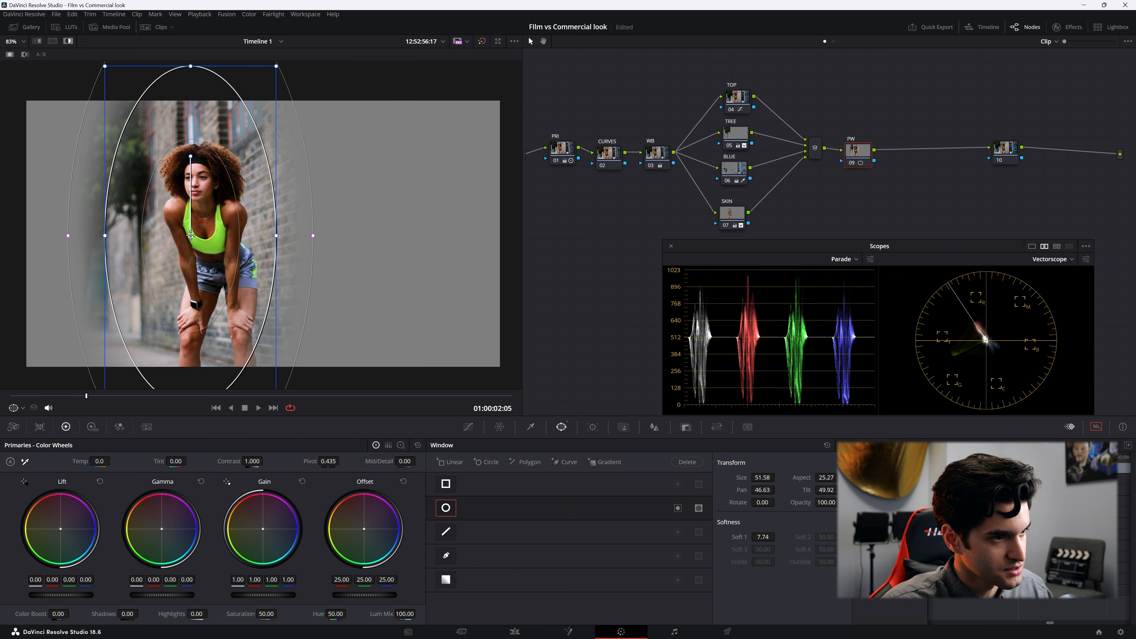
- Add an outside node from PW, label it OUT, and view the image without highlighting
right_click(862, 155)
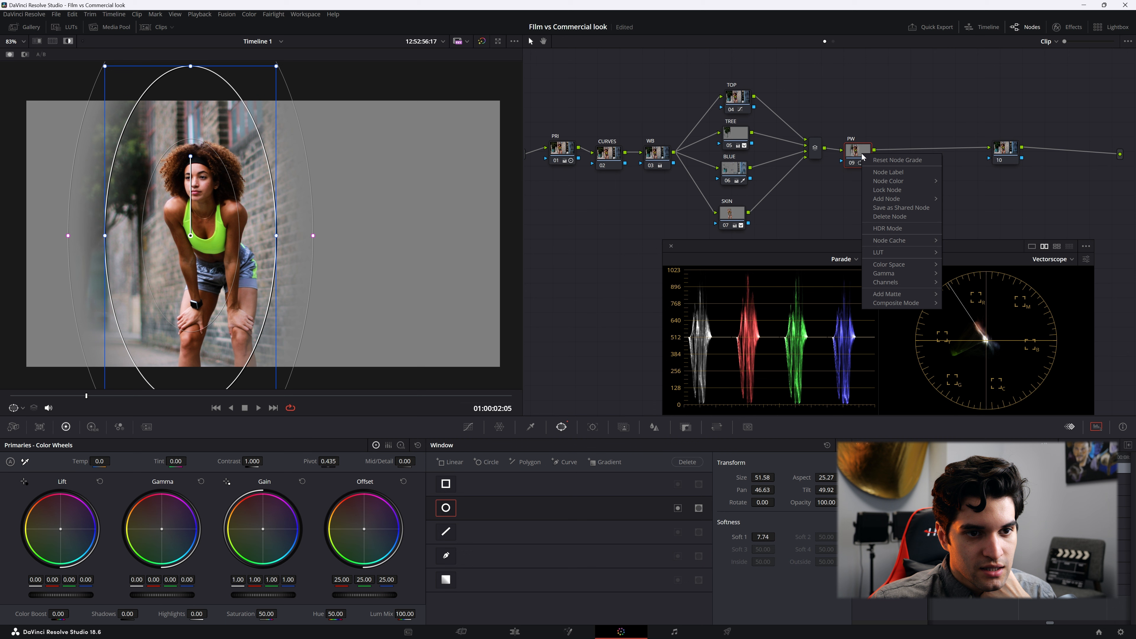
mouse_move(921, 199)
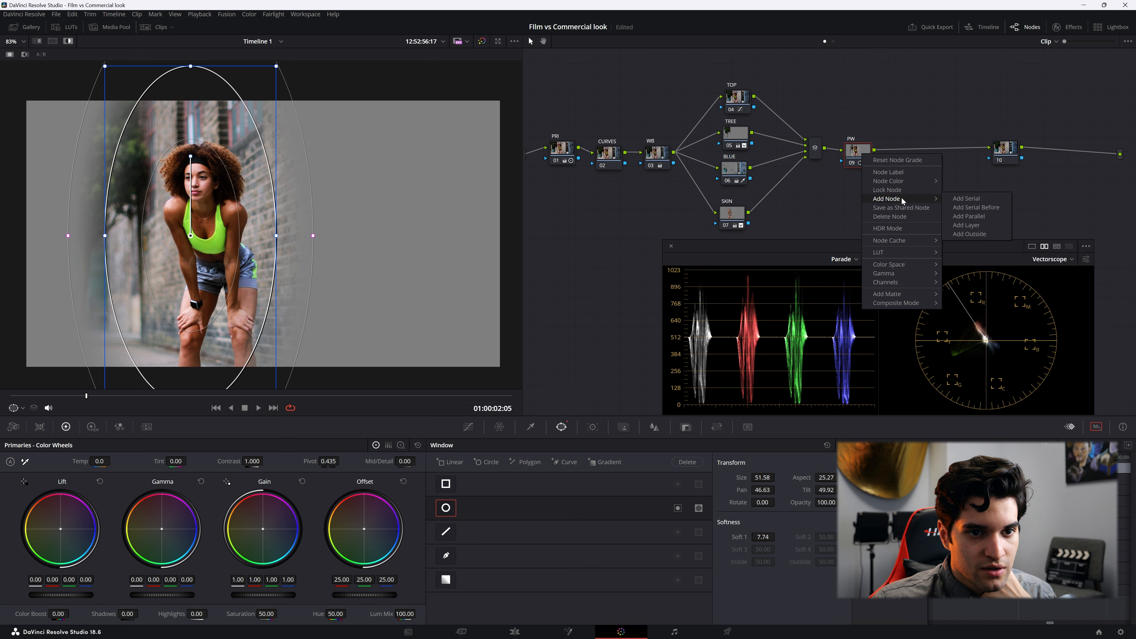
click(978, 233)
right_click(904, 155)
click(921, 169)
text(OUT)
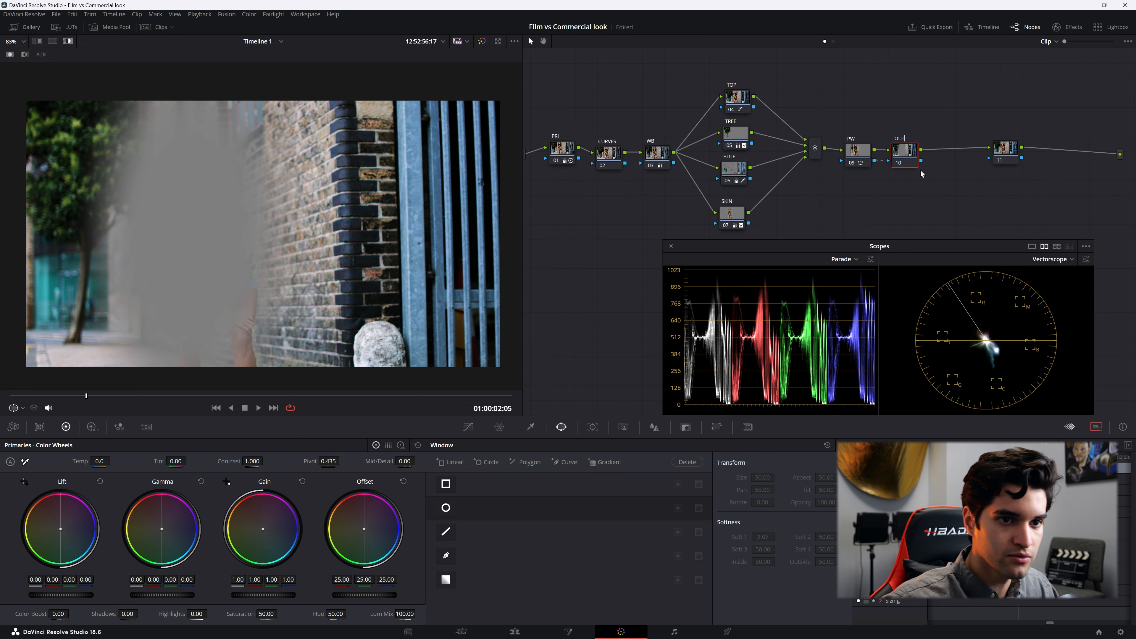
key(Return)
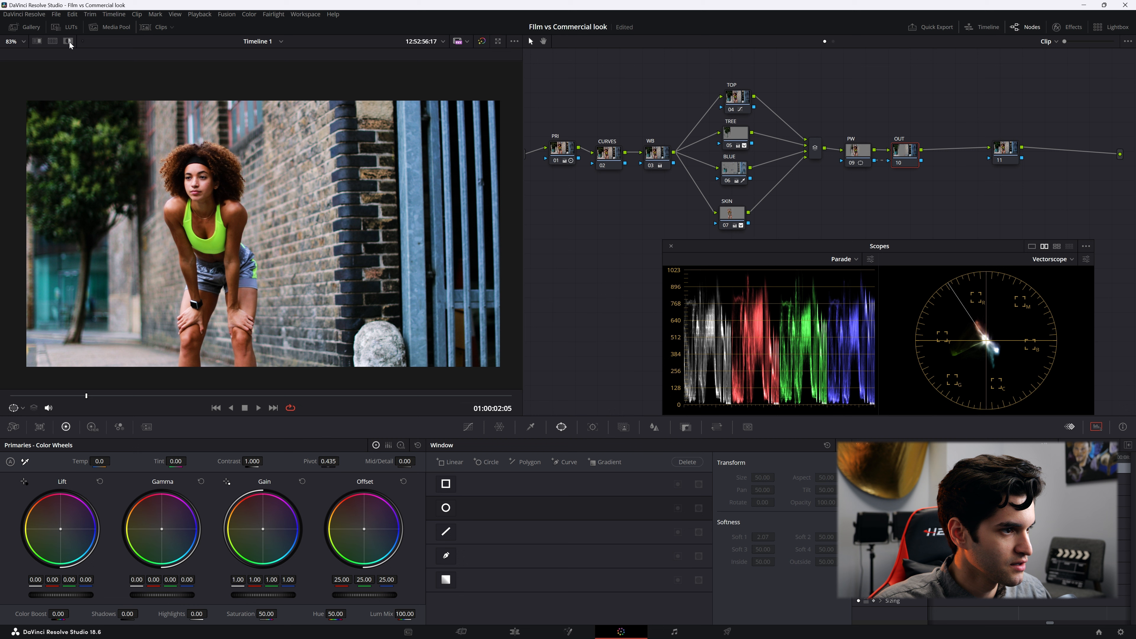
- Darken the OUT node with Gamma -0.01 and Gain 0.94, and compare the image with it off and on
drag(261, 595, 258, 594)
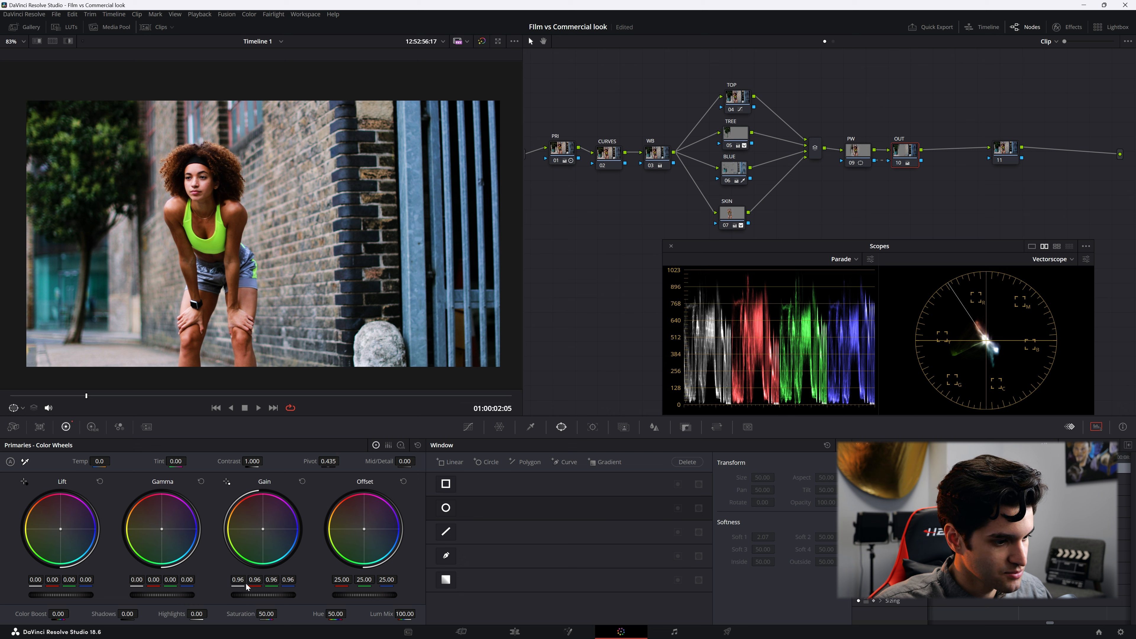
drag(162, 594, 160, 594)
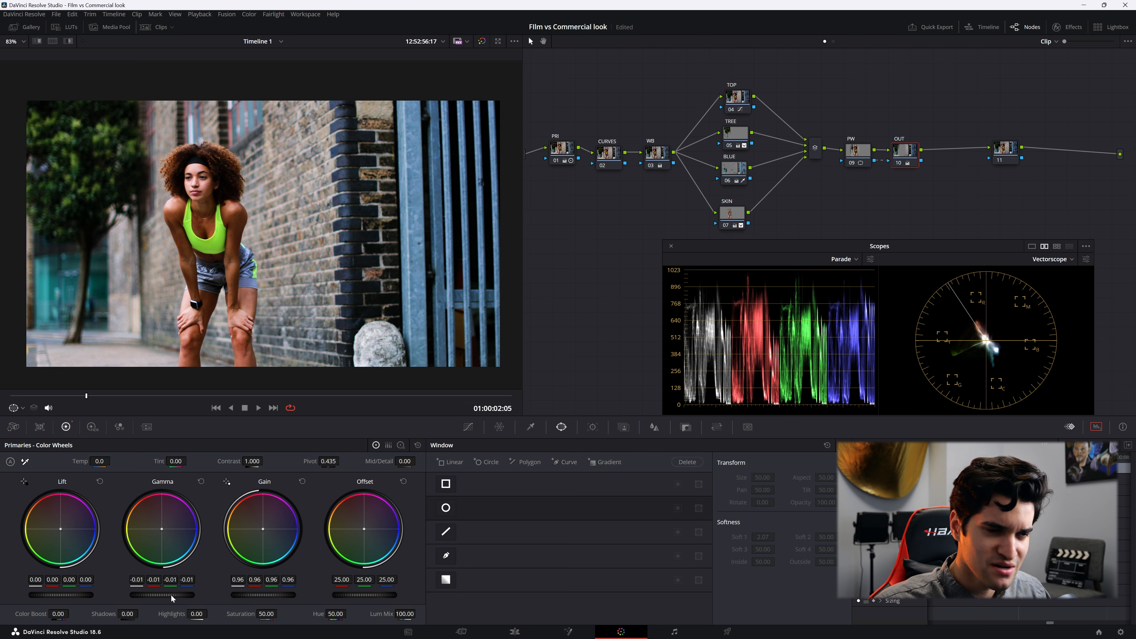
drag(162, 594, 160, 595)
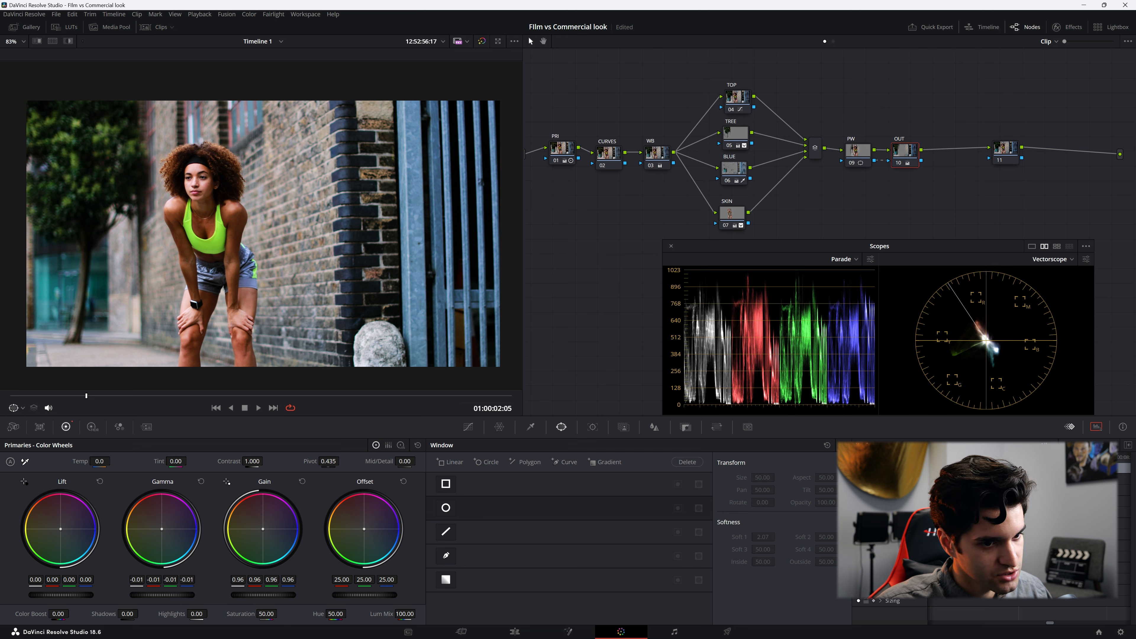
drag(263, 594, 260, 595)
key(ctrl+d)
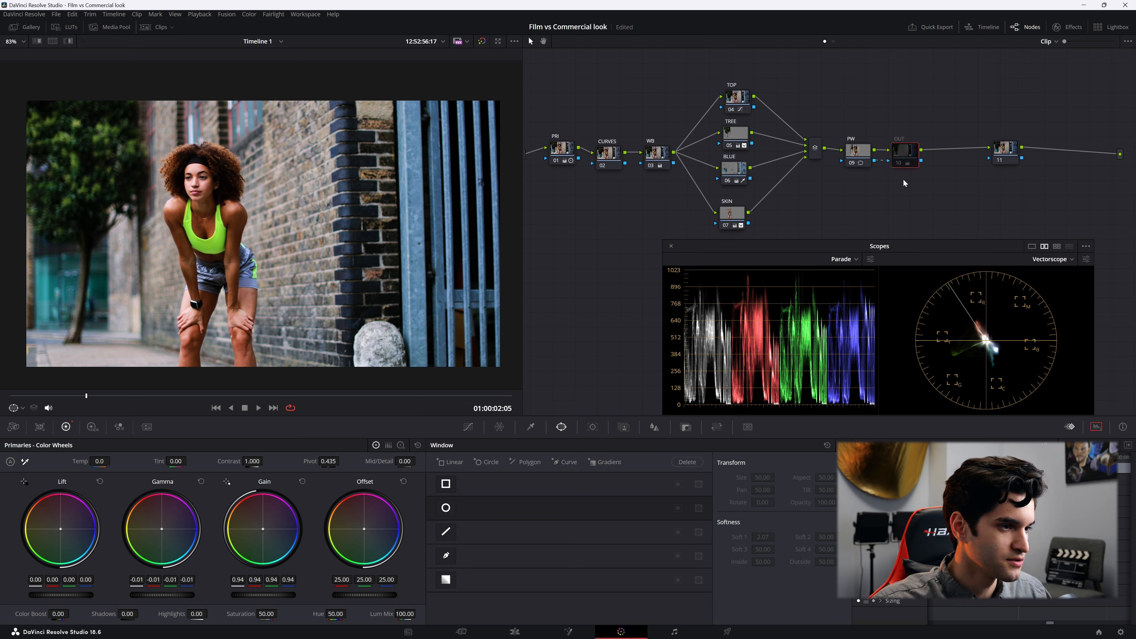
key(ctrl+d)
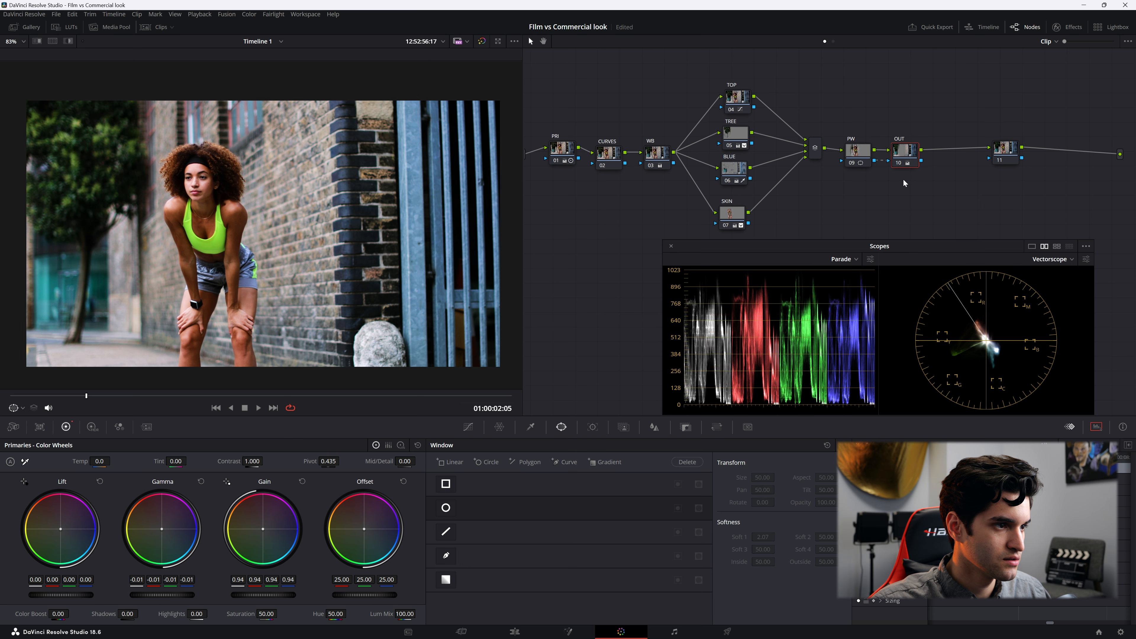
key(ctrl+d)
key(ctrl+d)
key(ctrl+d)
key(ctrl+d)
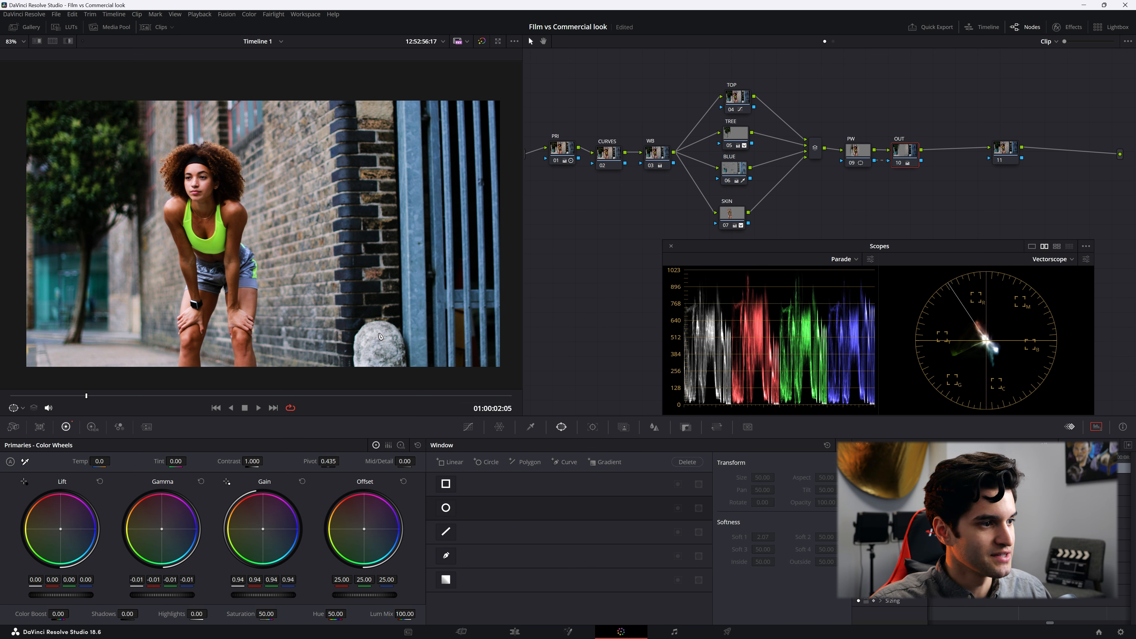
- Brighten the PW node with Gamma 0.01 and Gain 1.05, and lower the OUT node's Gain to 0.90
key(shift+semicolon)
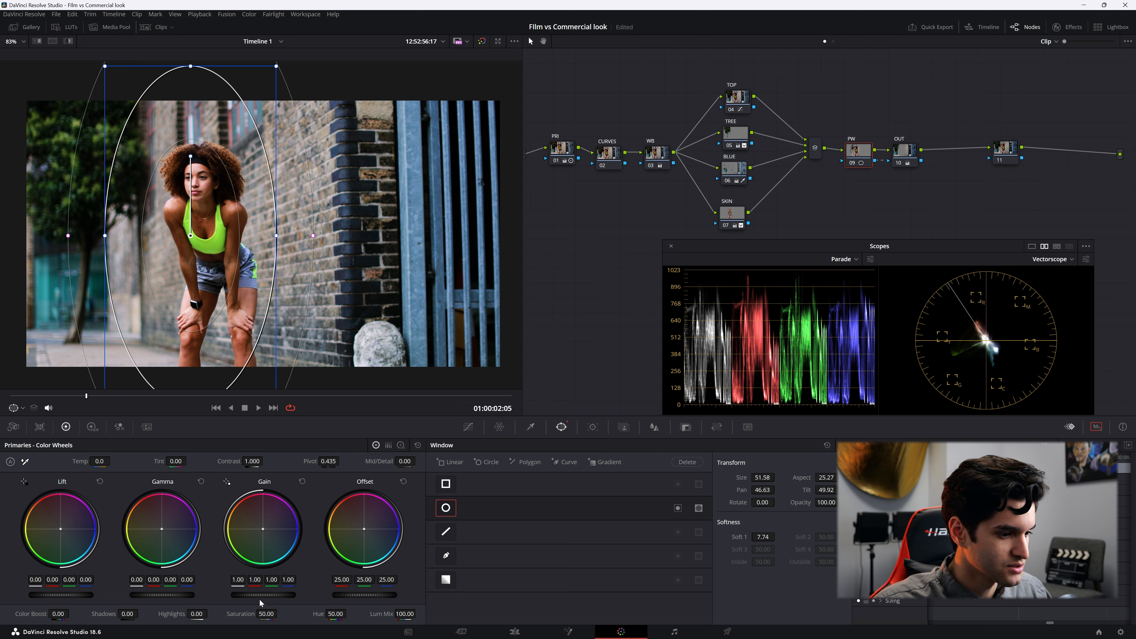
drag(262, 595, 277, 595)
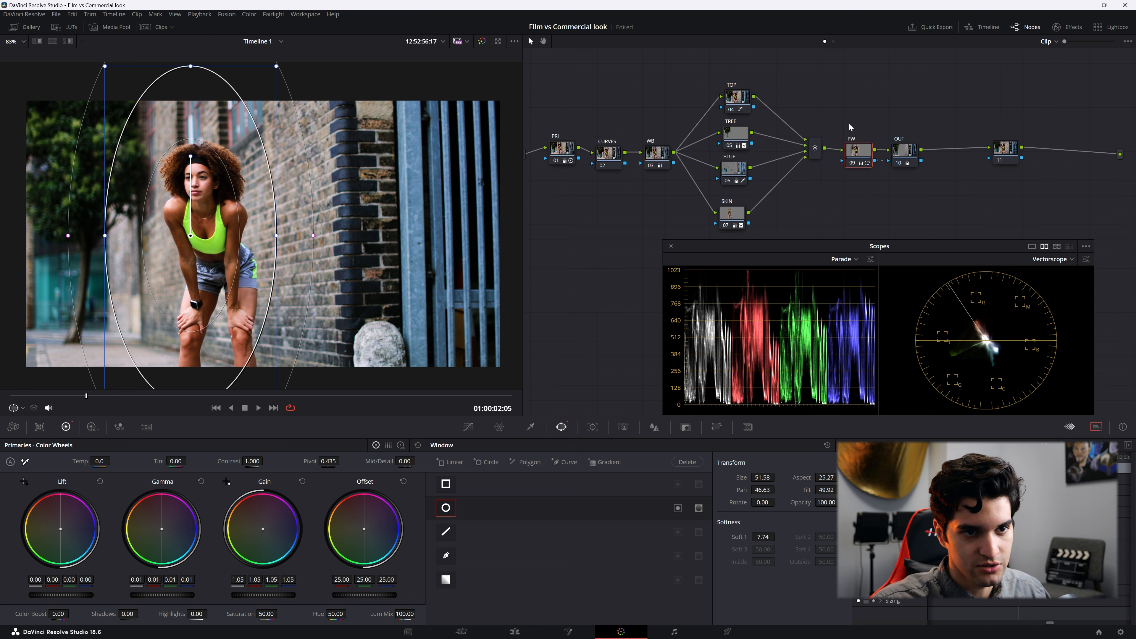
drag(851, 149, 857, 154)
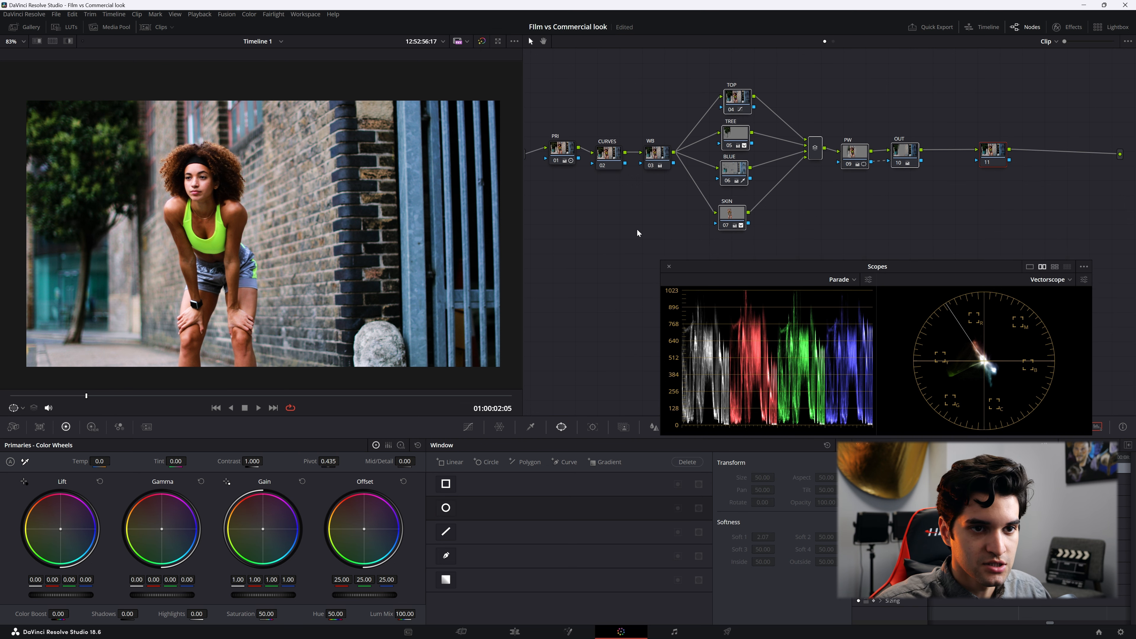
click(894, 164)
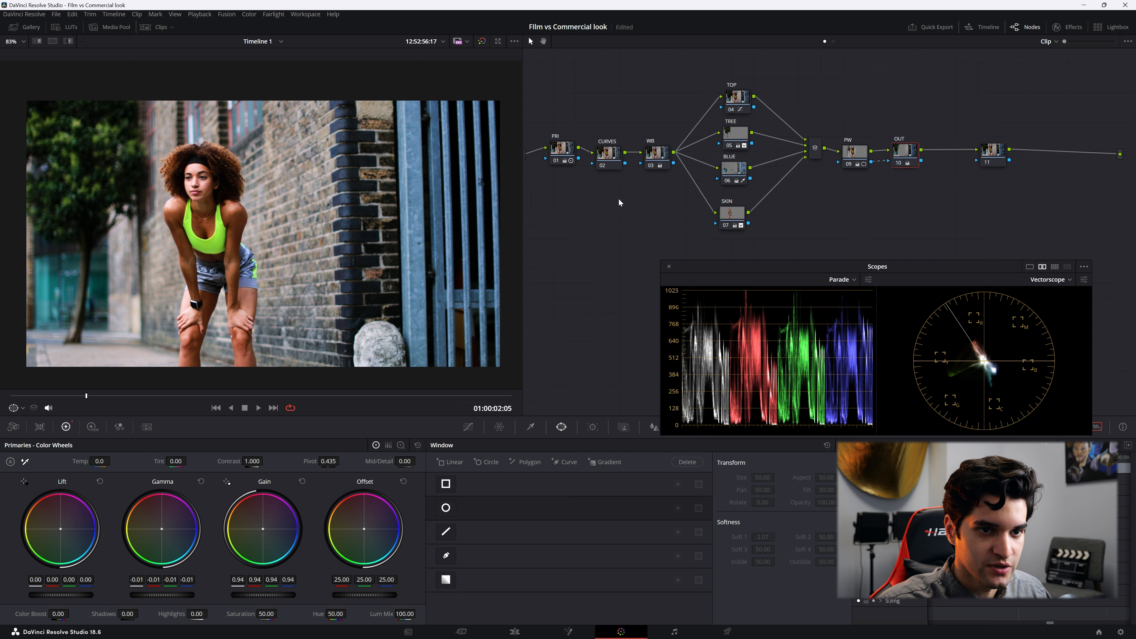
mouse_move(275, 595)
mouse_down()
mouse_move(257, 595)
mouse_move(270, 596)
mouse_up()
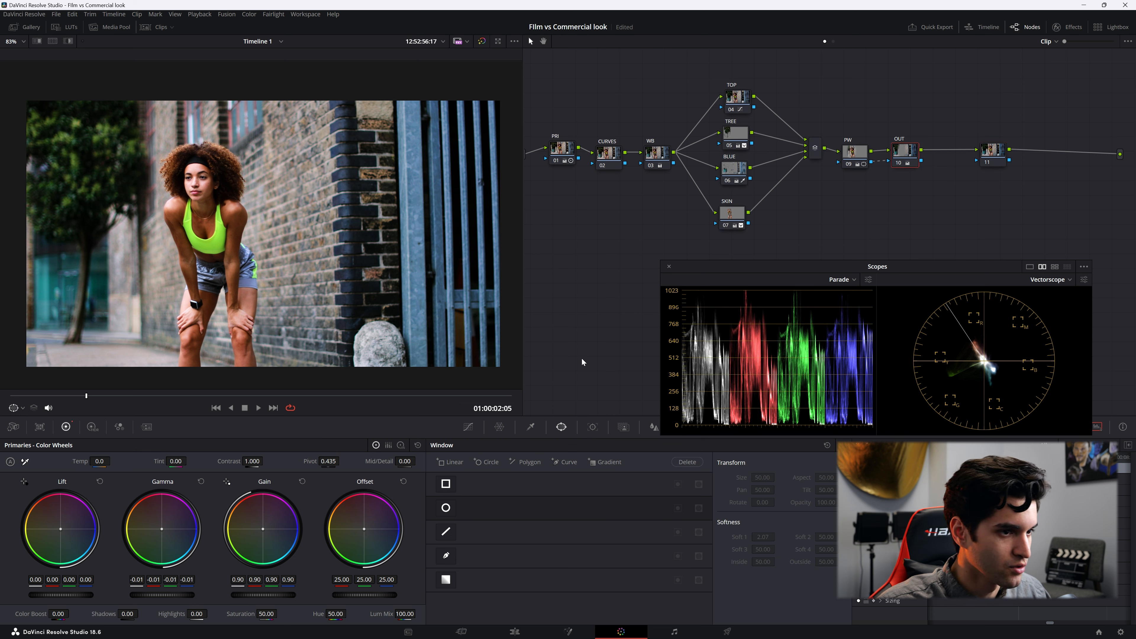
- Place node 11 directly after OUT in the chain and label it SHARP
drag(997, 151, 949, 156)
right_click(950, 156)
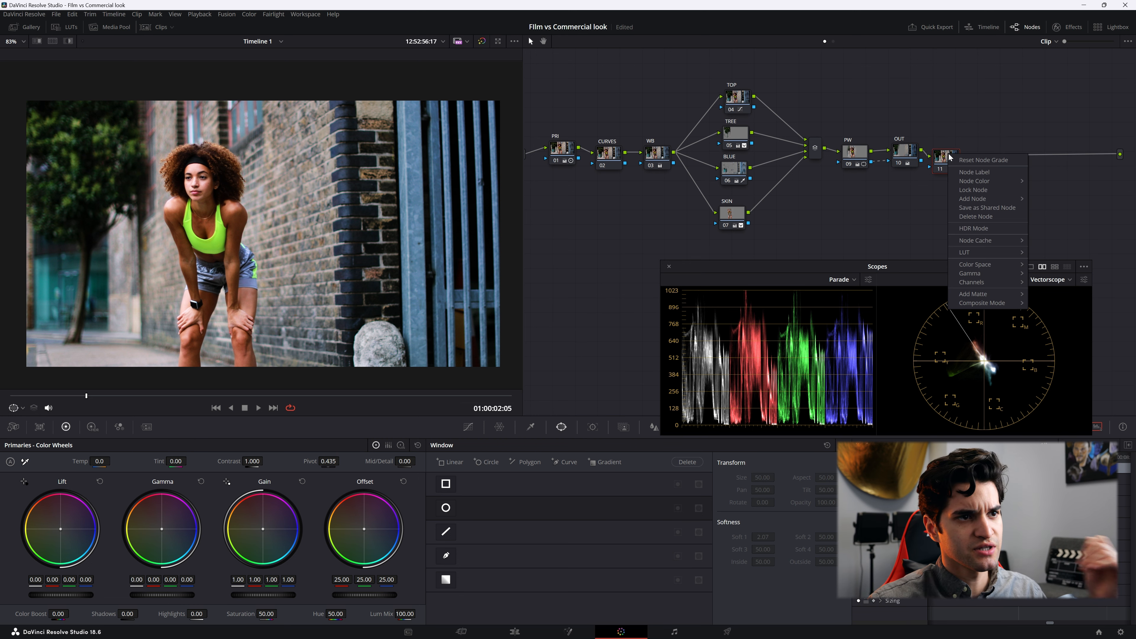
click(982, 174)
text(SHARP)
click(930, 211)
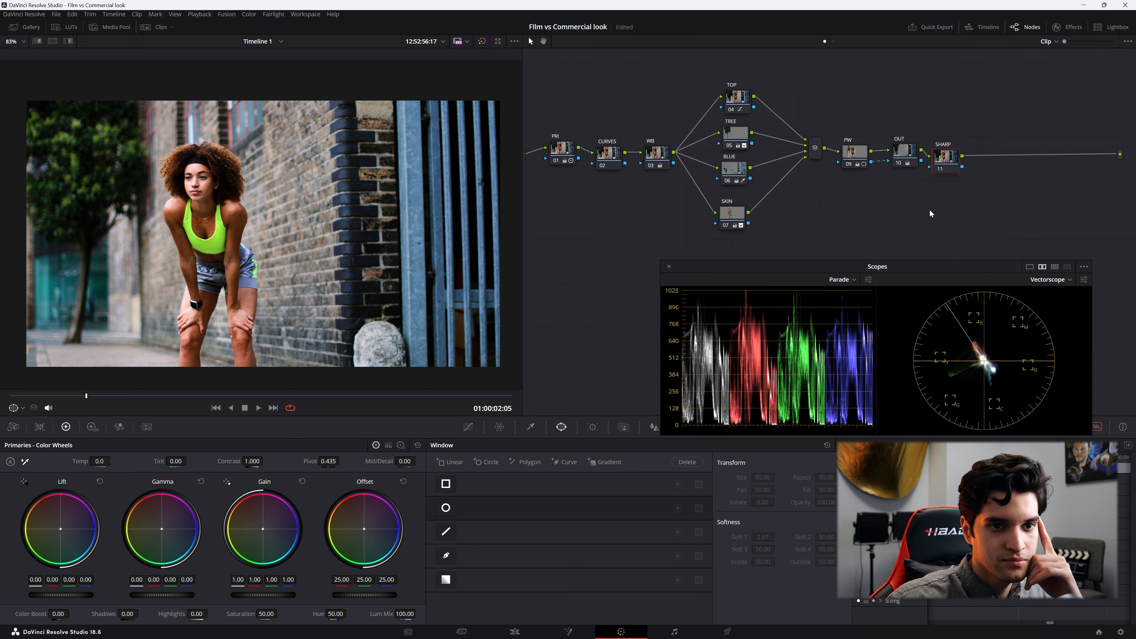
drag(942, 168, 946, 163)
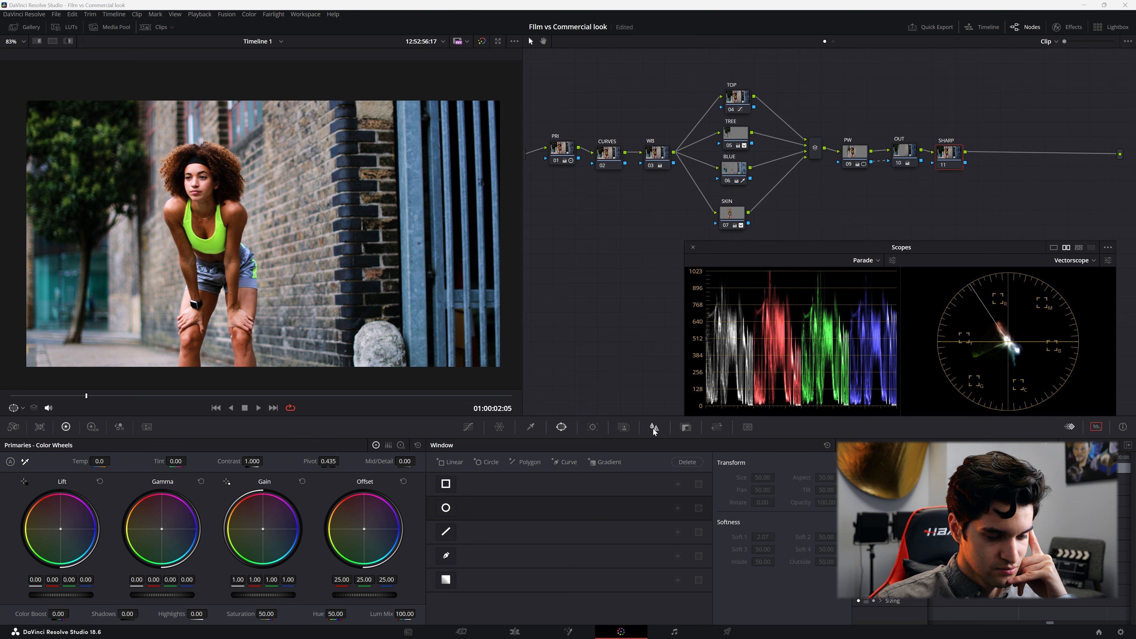
- Sharpen the image on the SHARP node by setting the blur Radius to 0.48 on all channels, and inspect the athlete's detail
click(653, 427)
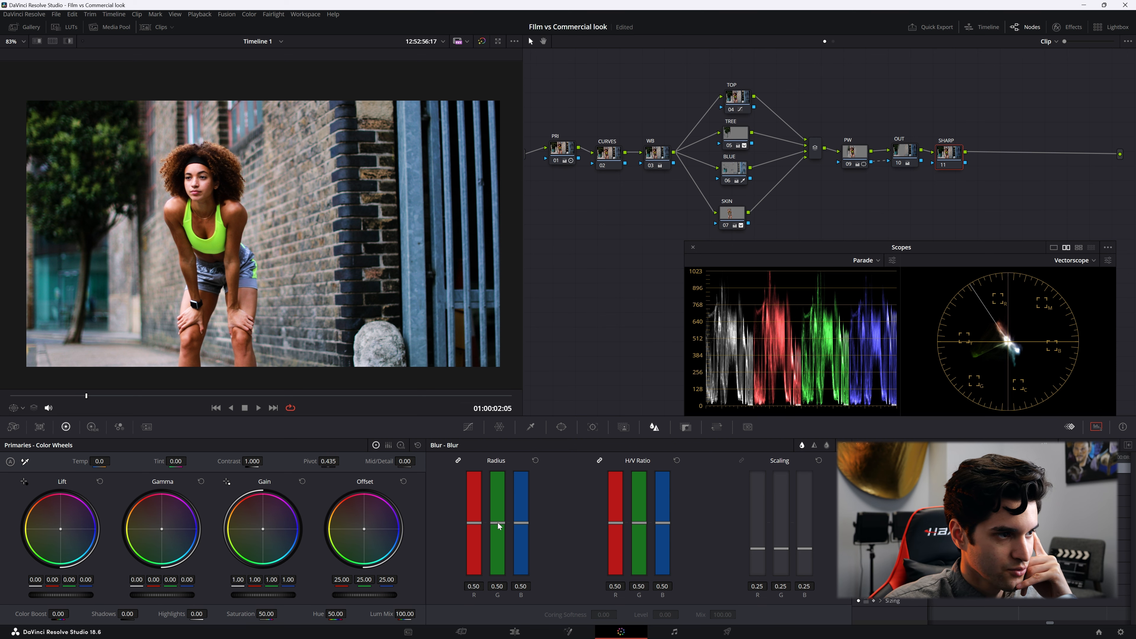
drag(499, 526, 500, 530)
scroll(270, 258, up, 8)
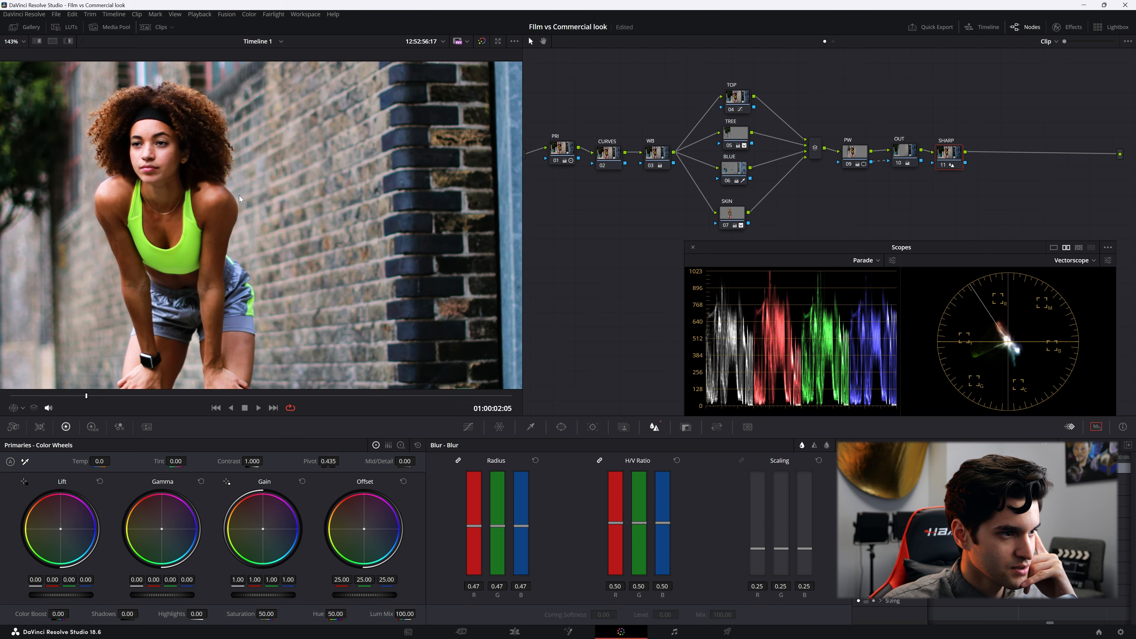
scroll(270, 259, up, 1)
click(535, 460)
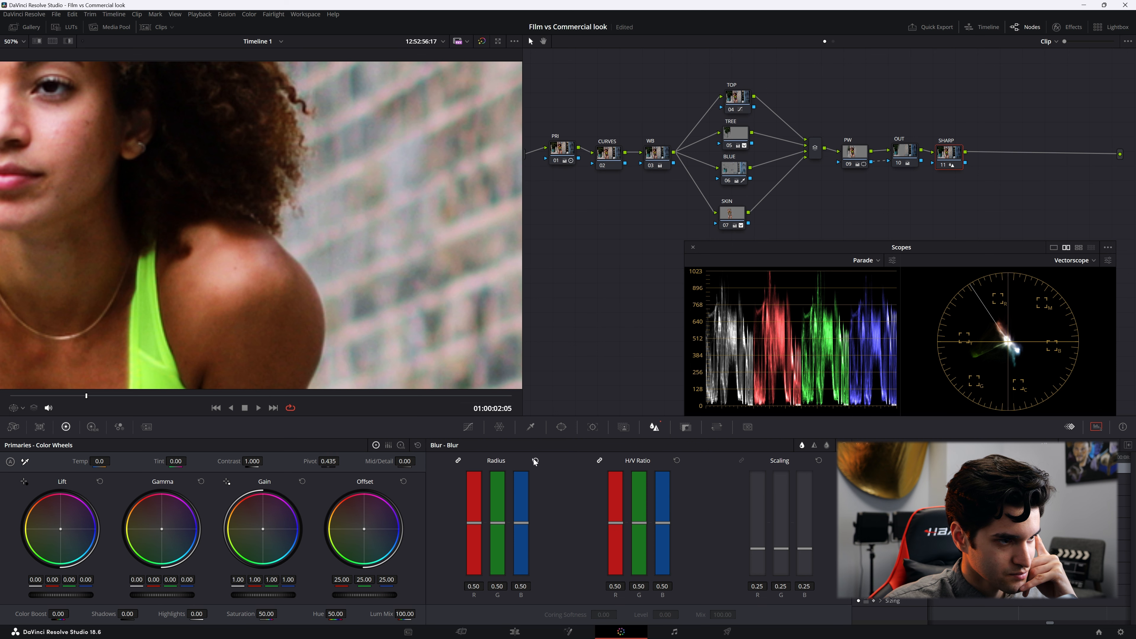
drag(497, 527, 498, 530)
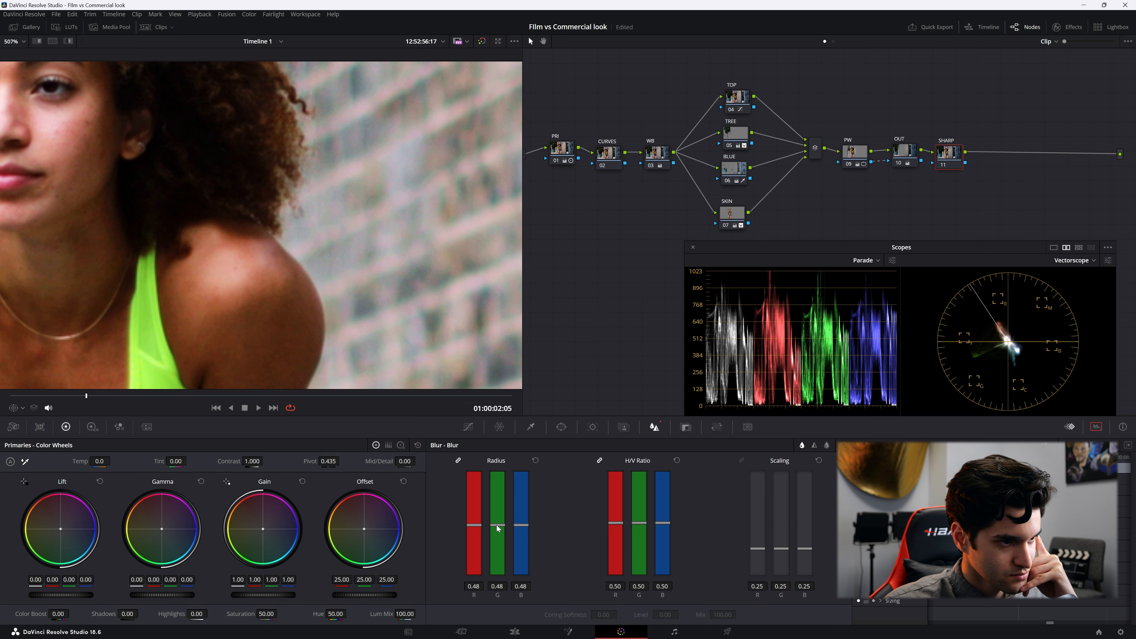
scroll(286, 236, down, 13)
scroll(287, 230, up, 1)
drag(286, 228, 272, 189)
scroll(281, 187, down, 1)
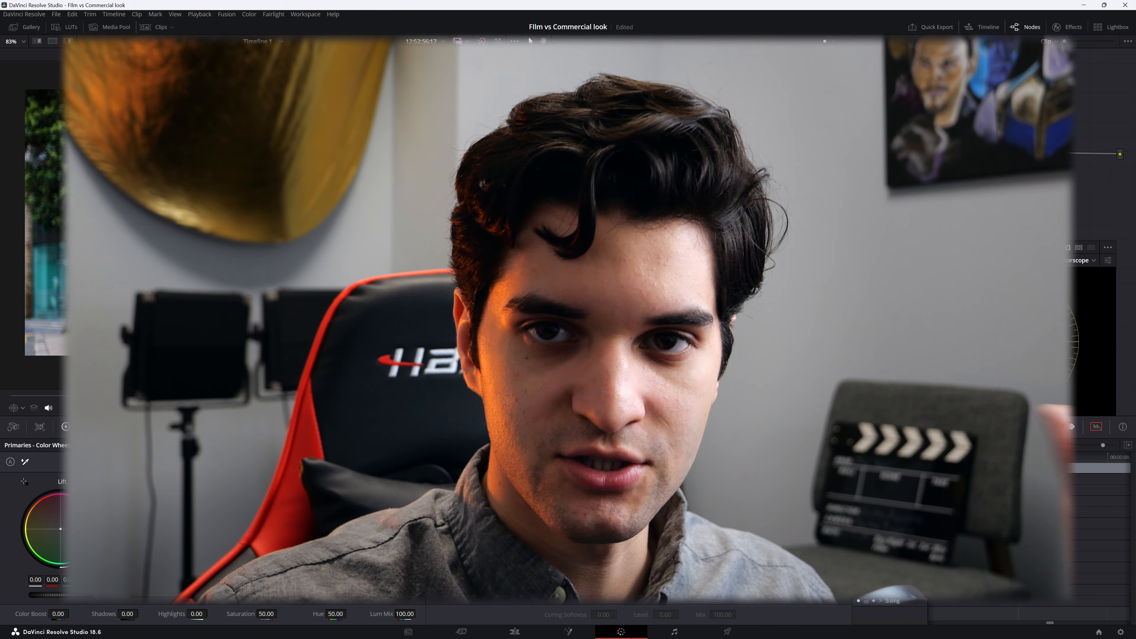
- Add serial node 12 after the SHARP node, and add node 13 in parallel with it
click(907, 152)
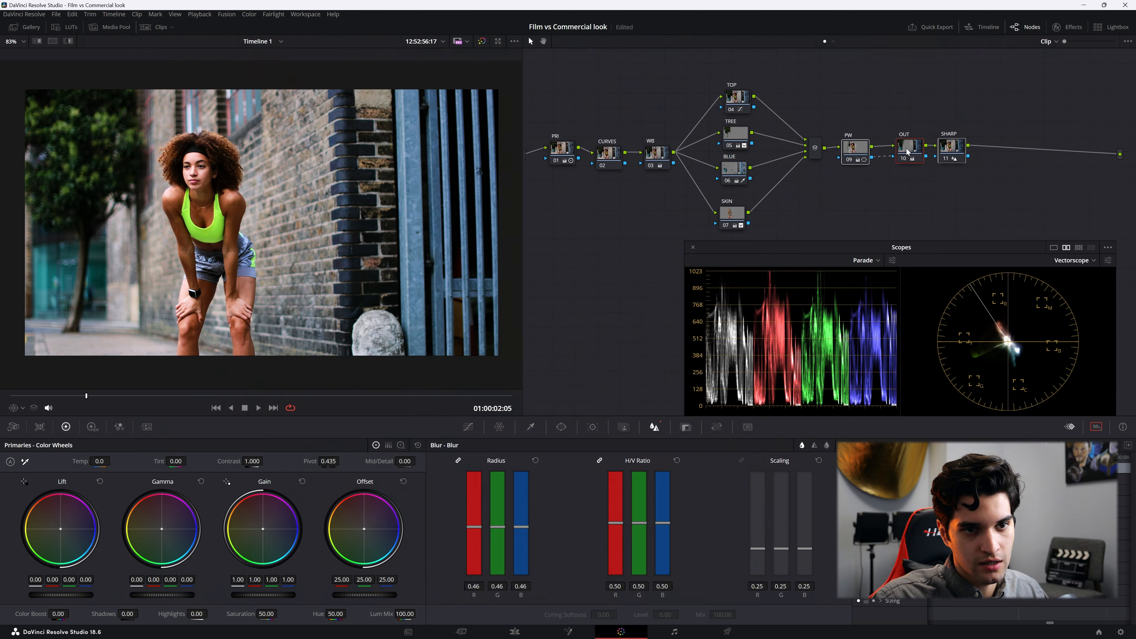
click(941, 154)
key(alt+s)
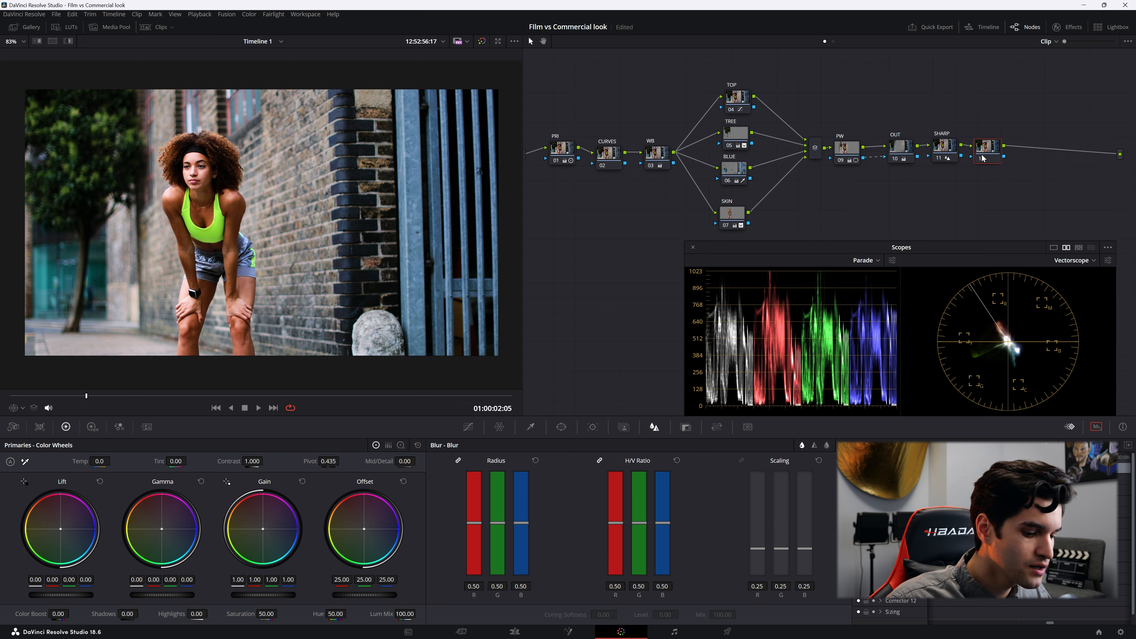
key(alt+p)
drag(982, 157, 983, 149)
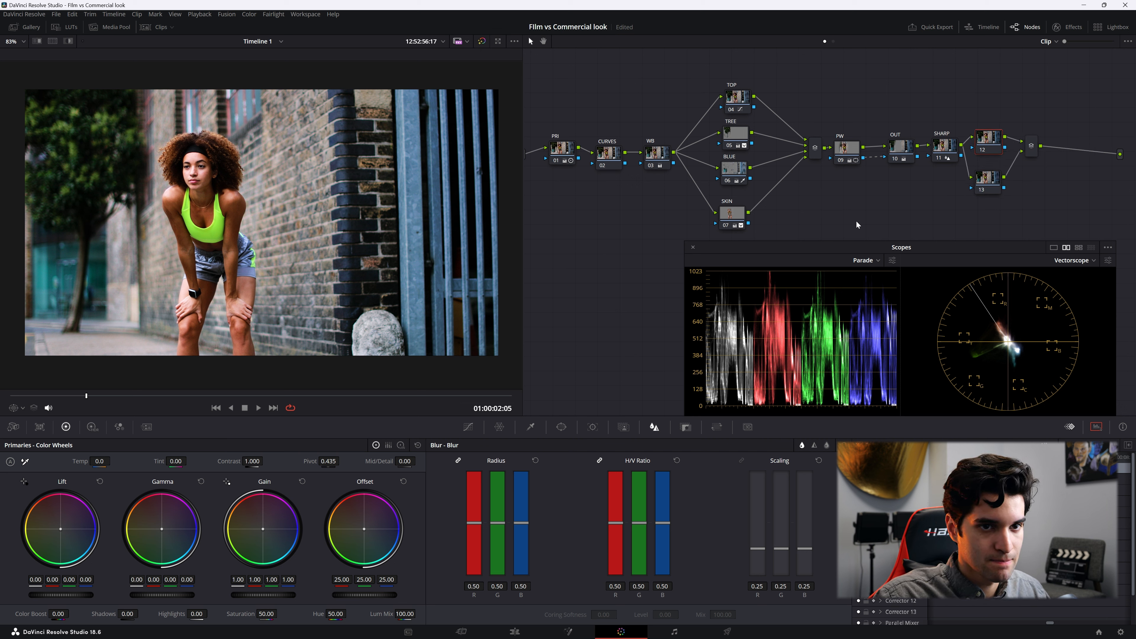
- Give node 12 a gradient window rotated about 89° over the blue gate side of the frame, and darken that area by lowering Gain
click(561, 427)
click(438, 580)
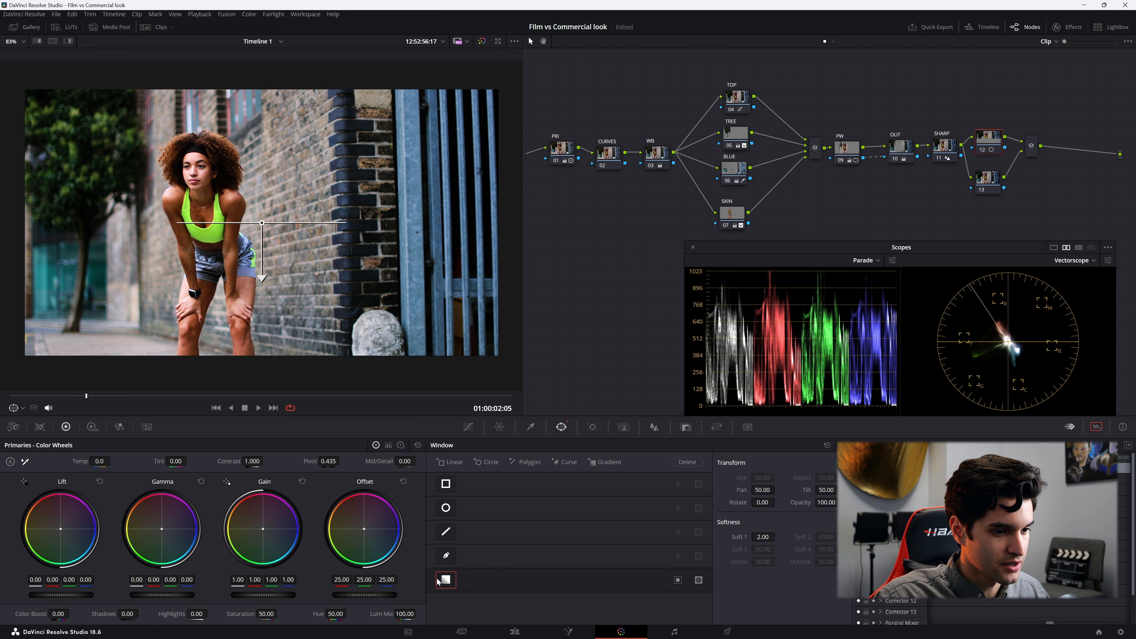
drag(261, 276, 42, 226)
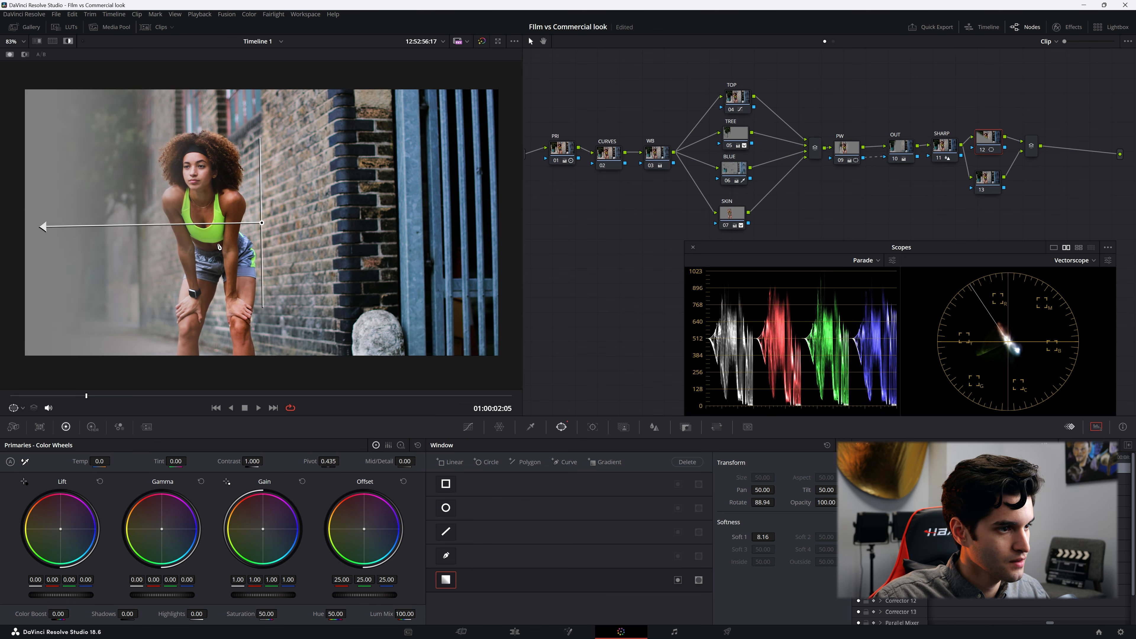
drag(262, 226, 466, 226)
drag(268, 595, 253, 596)
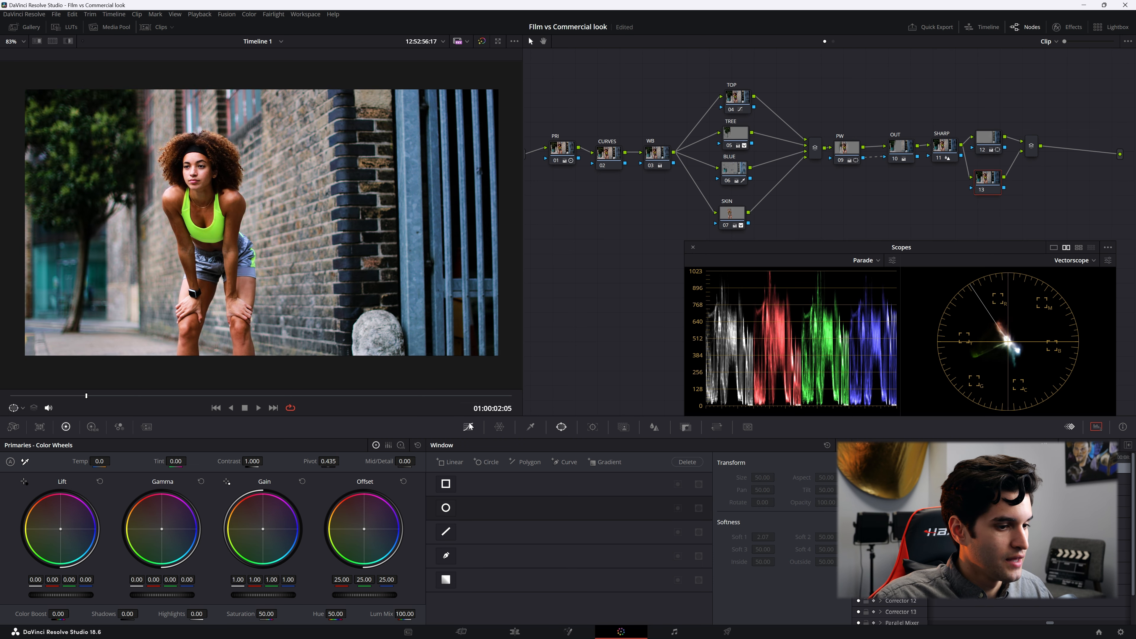
- Give node 13 a circular window stretched into a wide ellipse around the frame, Size 67.57 and Aspect 68.12, and invert it
click(988, 179)
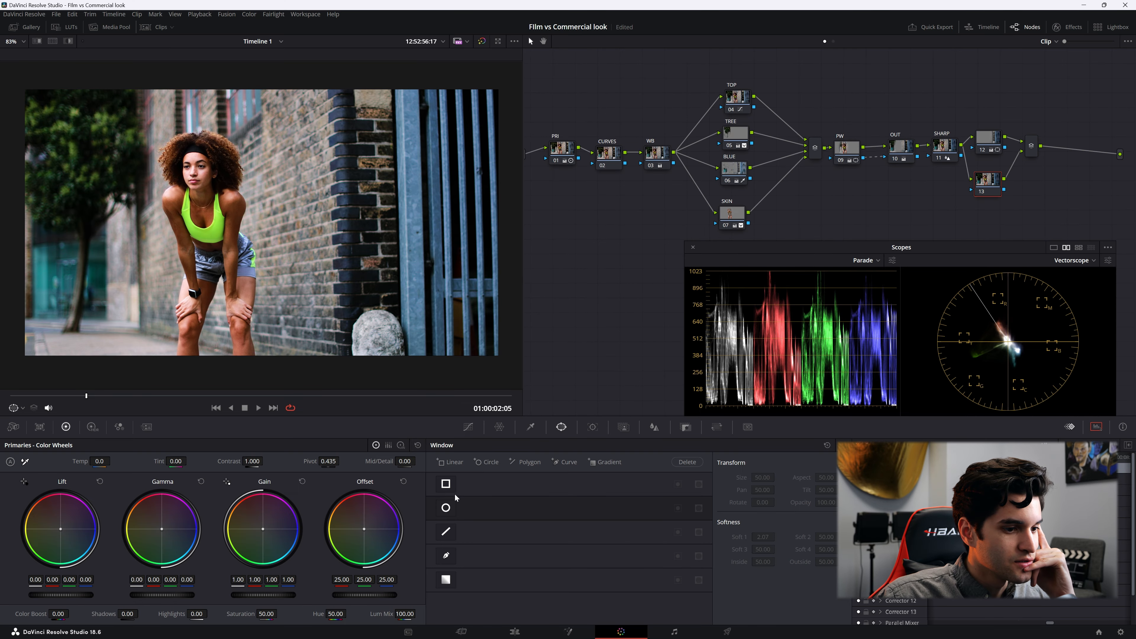
click(448, 507)
scroll(260, 235, down, 6)
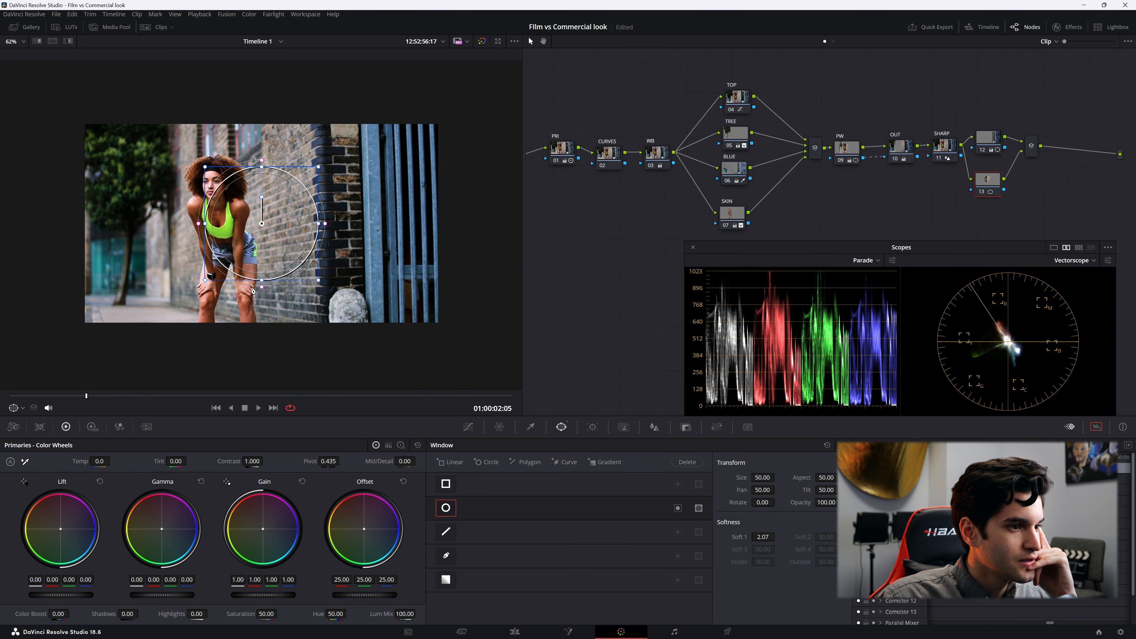
drag(262, 278, 261, 333)
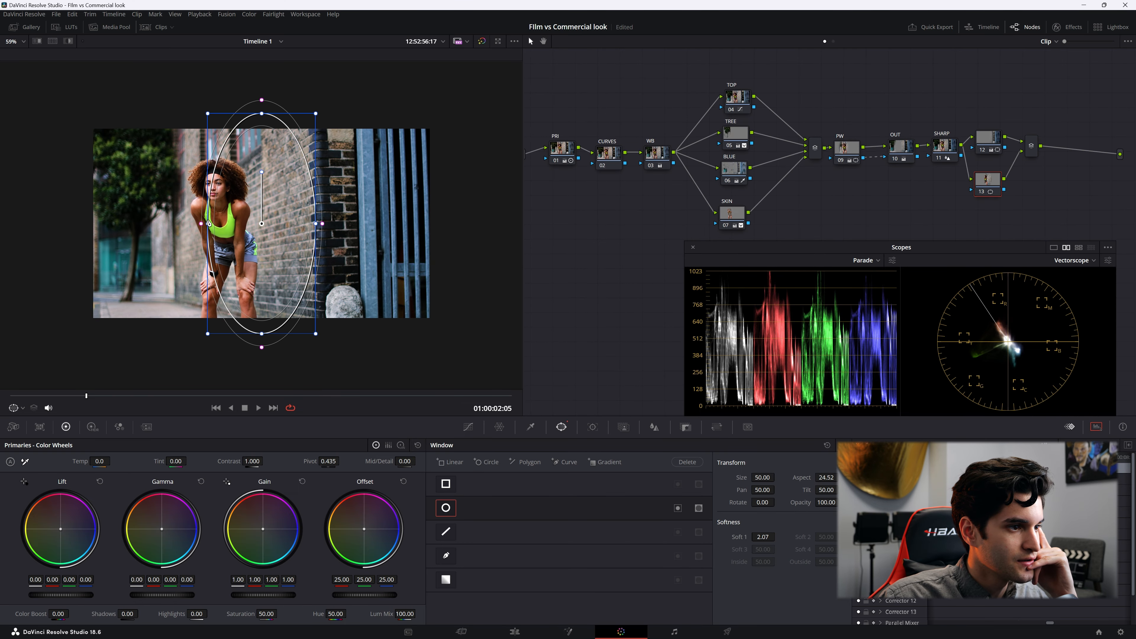
drag(207, 224, 58, 224)
drag(261, 113, 262, 93)
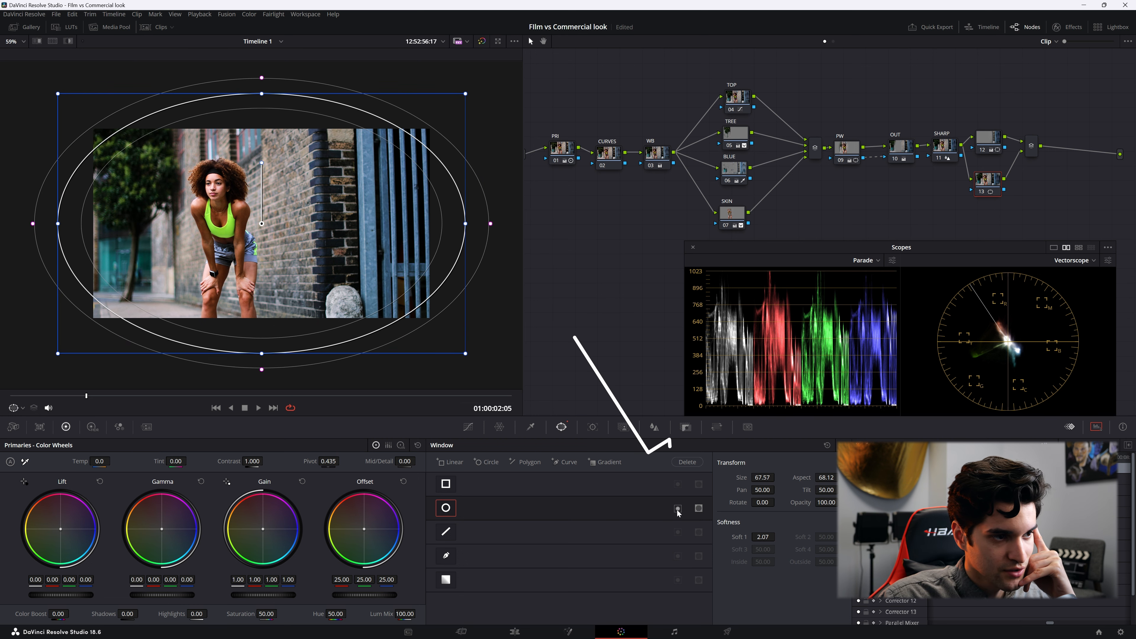
click(678, 508)
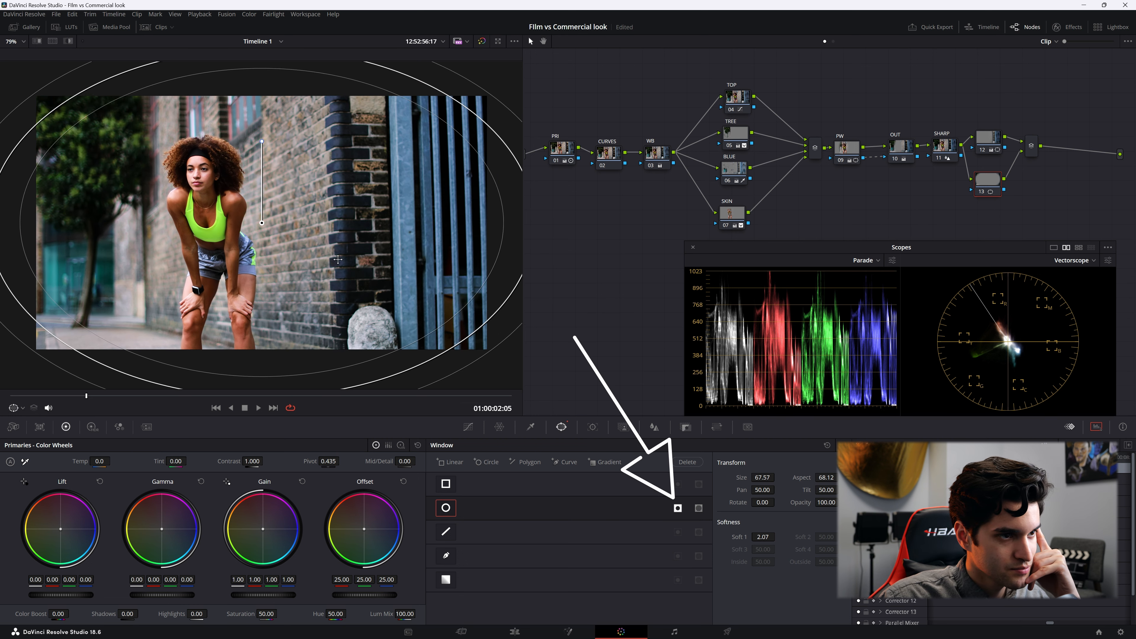
scroll(262, 224, down, 2)
- Darken the vignette area on node 13 with Gain 0.91 and Gamma -0.02
drag(263, 595, 255, 595)
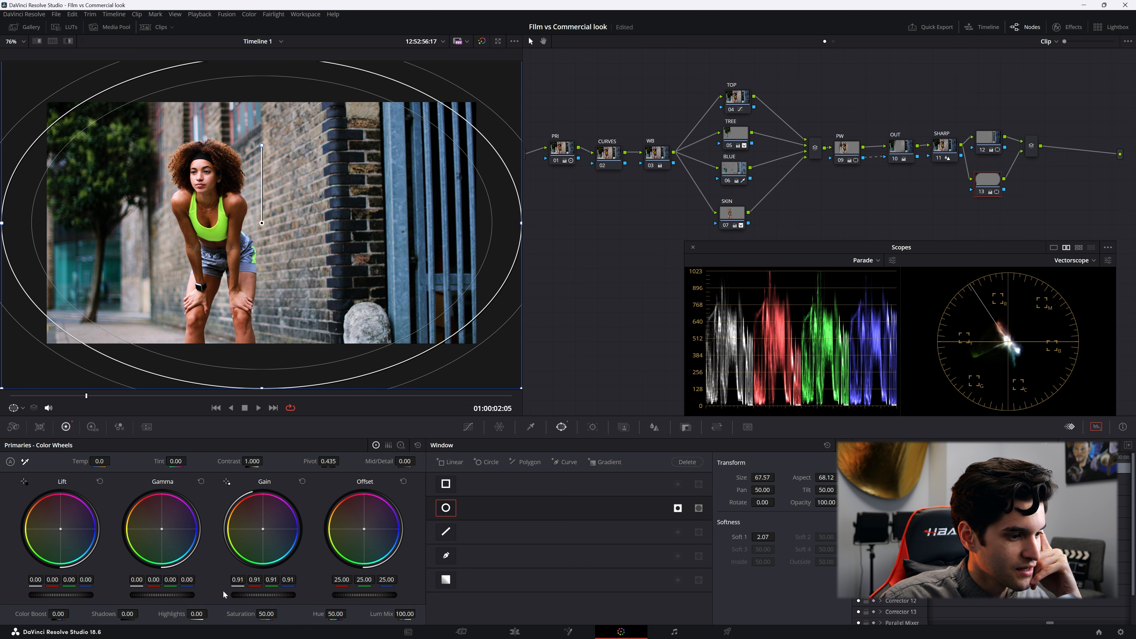
drag(161, 594, 159, 594)
scroll(205, 219, up, 1)
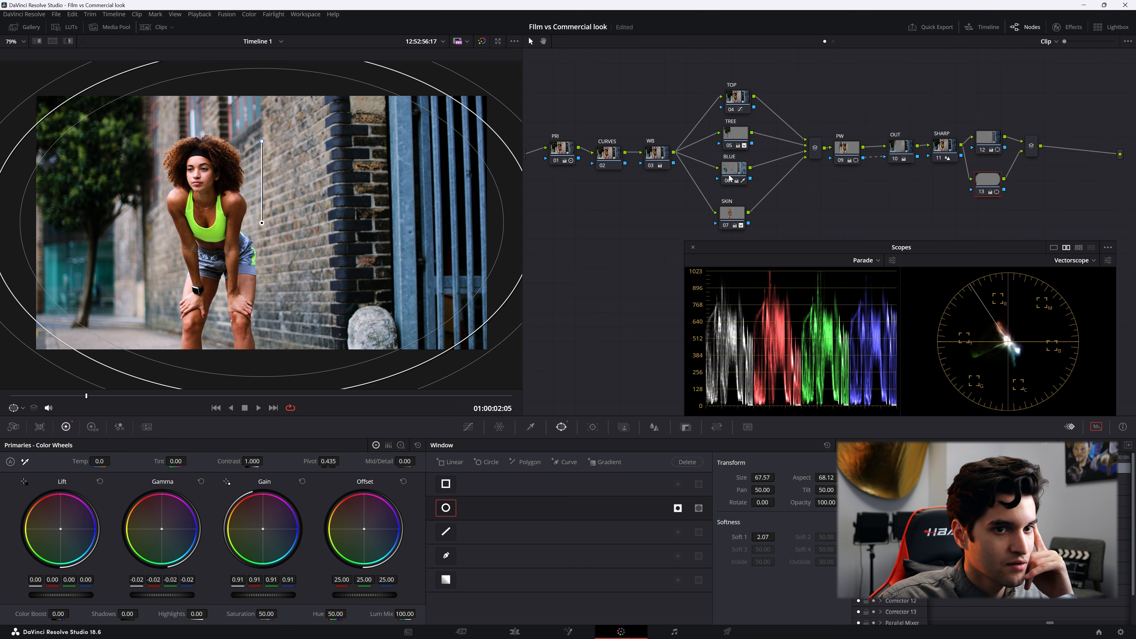
- Add a serial node after the final parallel mixer, and move the Scopes window clear of the node tree
click(990, 140)
click(1031, 145)
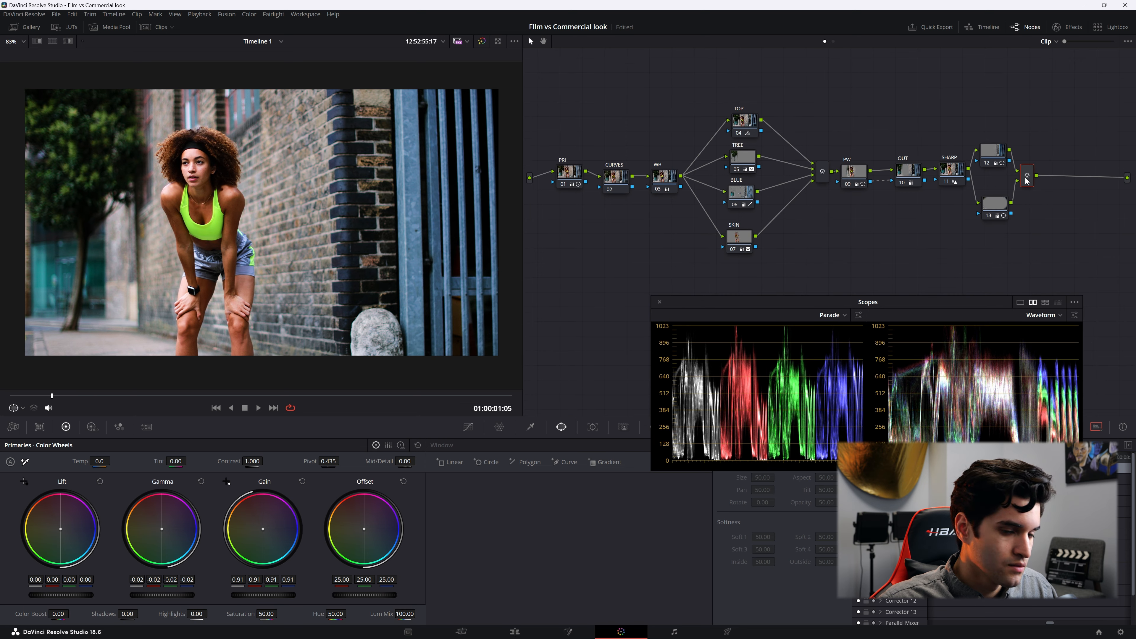
key(alt+s)
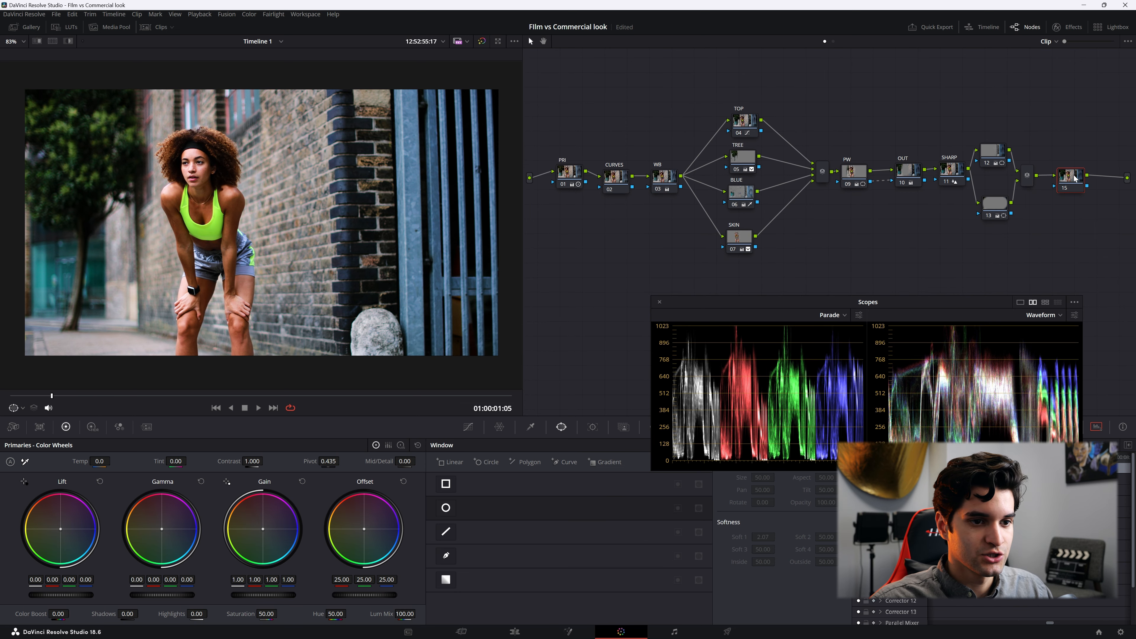
drag(940, 306, 974, 289)
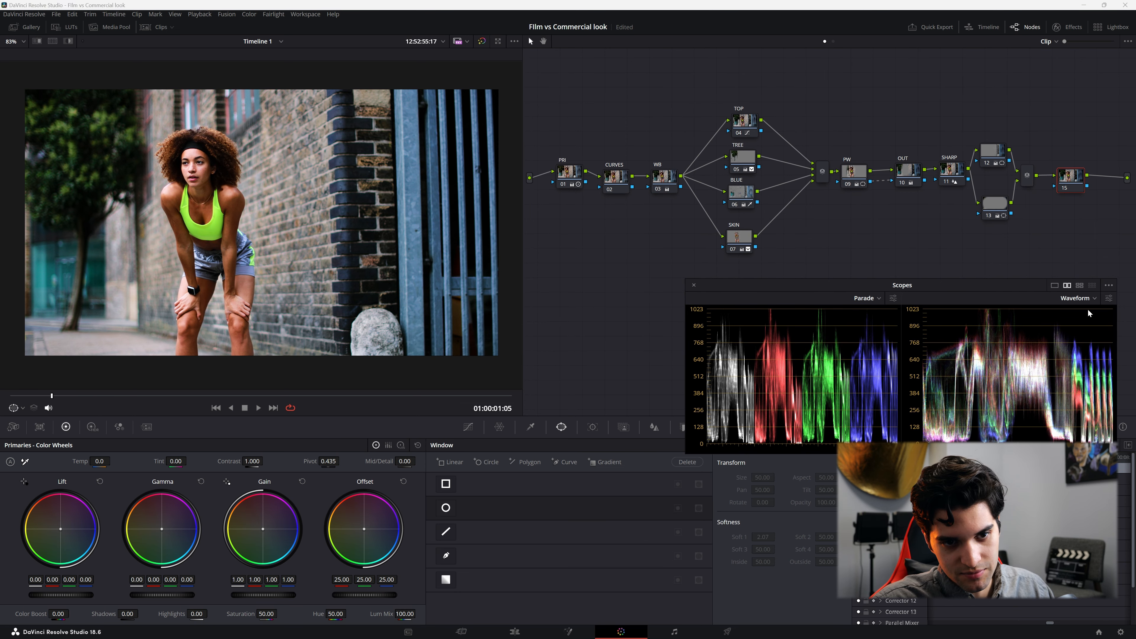
- On the CURVES node, lower the custom curve's white point and add a slightly raised control point in the highlights for a soft roll-off
click(615, 182)
click(468, 423)
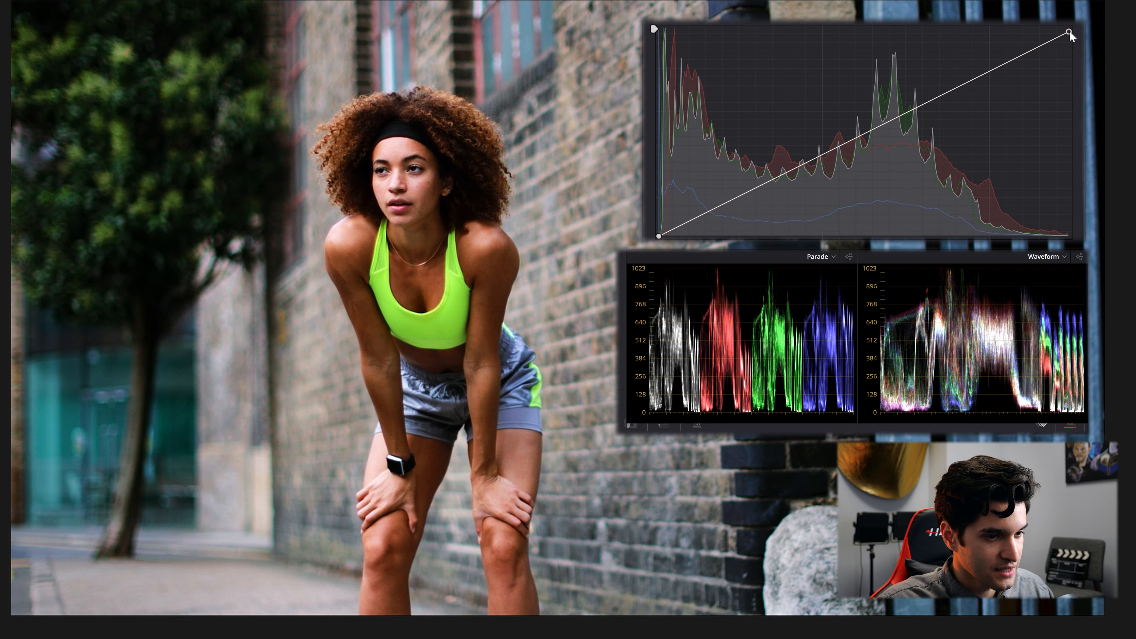
drag(1069, 31, 1071, 33)
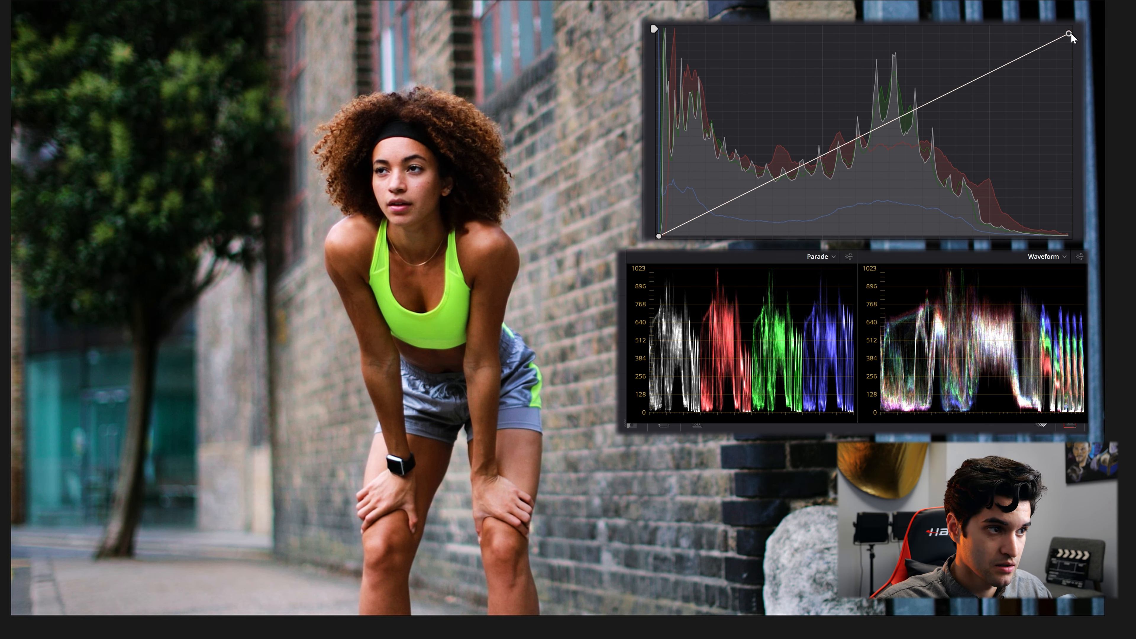
drag(1070, 34, 1070, 36)
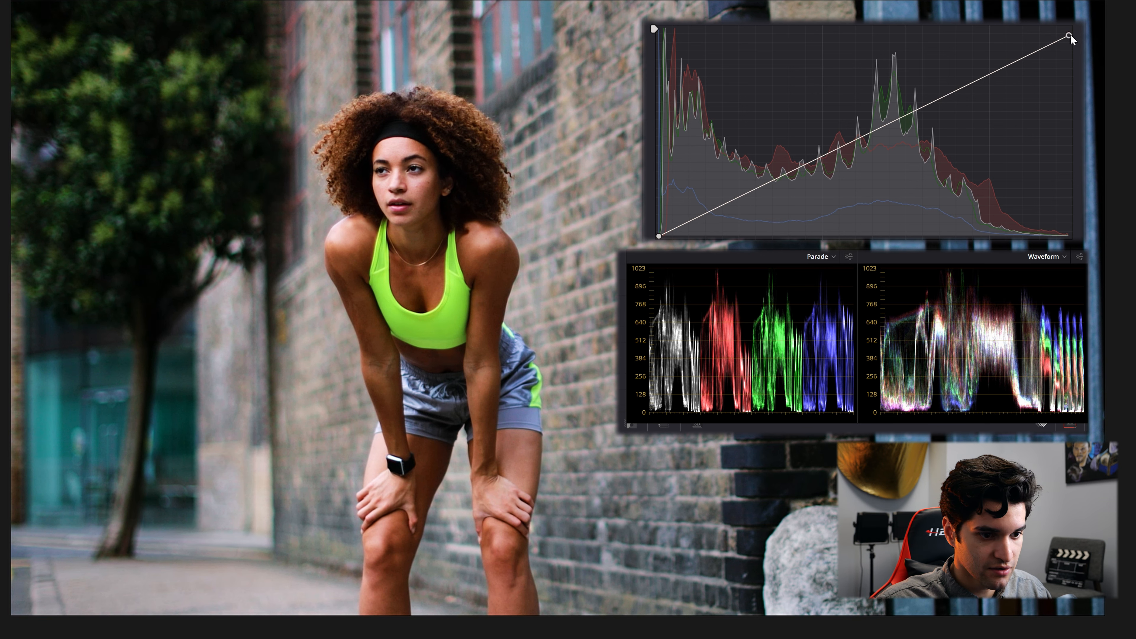
click(984, 74)
drag(985, 74, 979, 74)
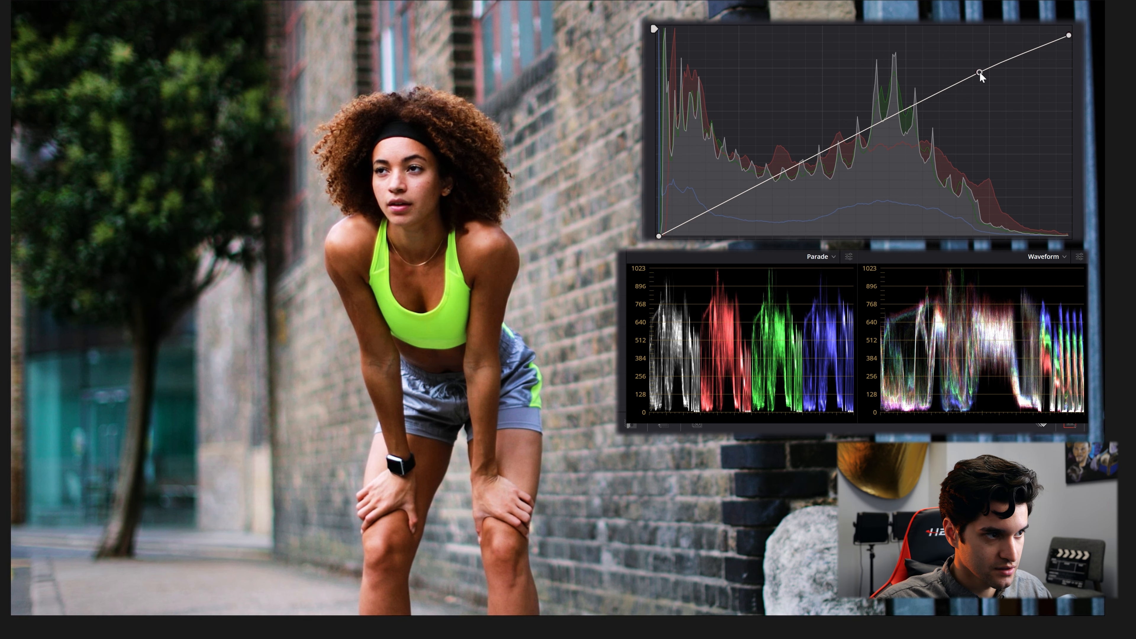
drag(979, 74, 979, 73)
drag(1069, 35, 1067, 40)
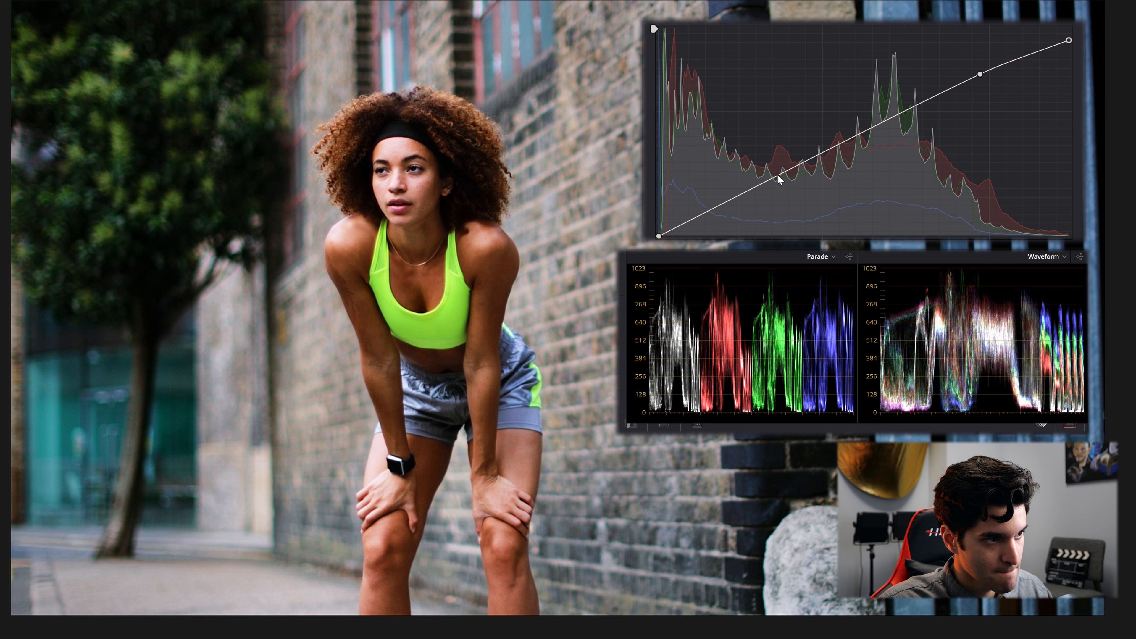
- Add a control point in the curve's shadows and lift the black point slightly to fade the blacks
drag(764, 182, 766, 181)
drag(659, 236, 655, 229)
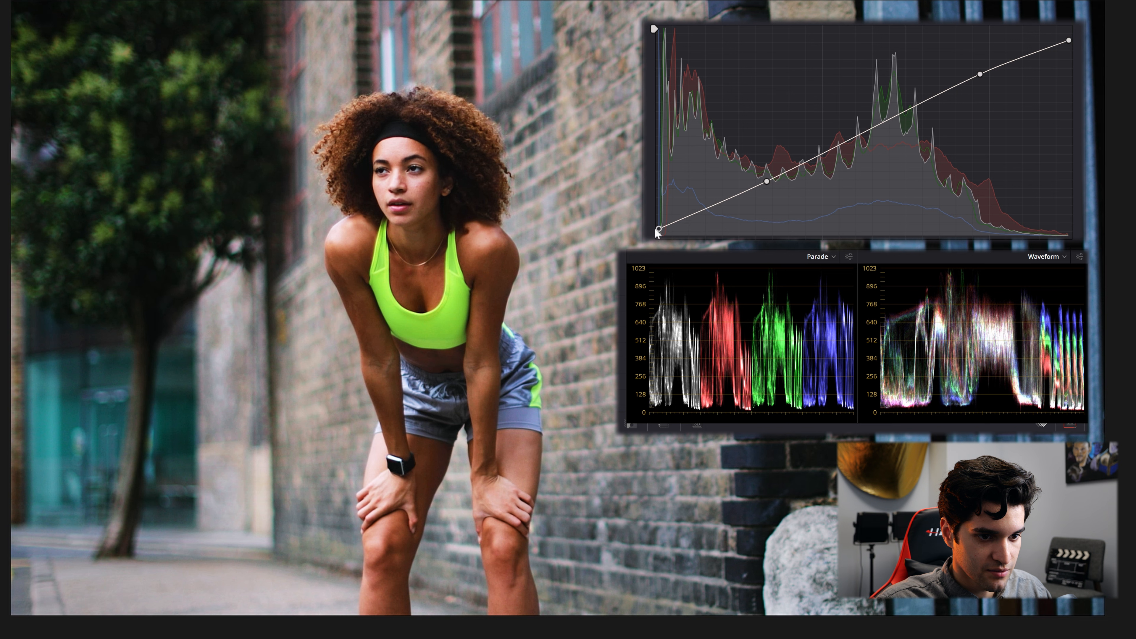
drag(655, 230, 654, 228)
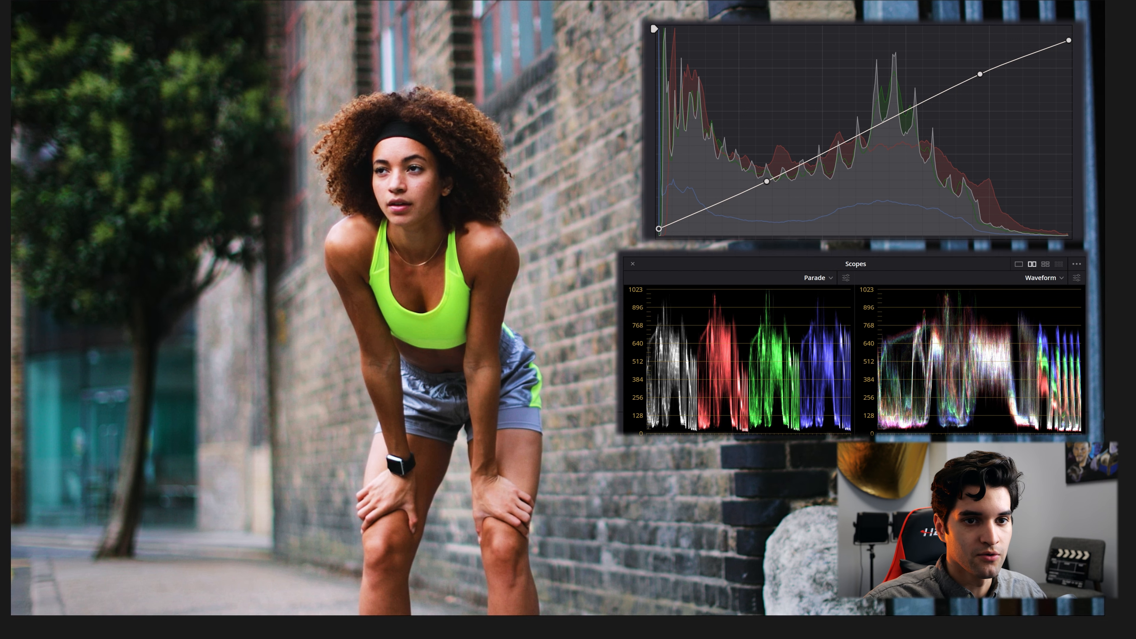